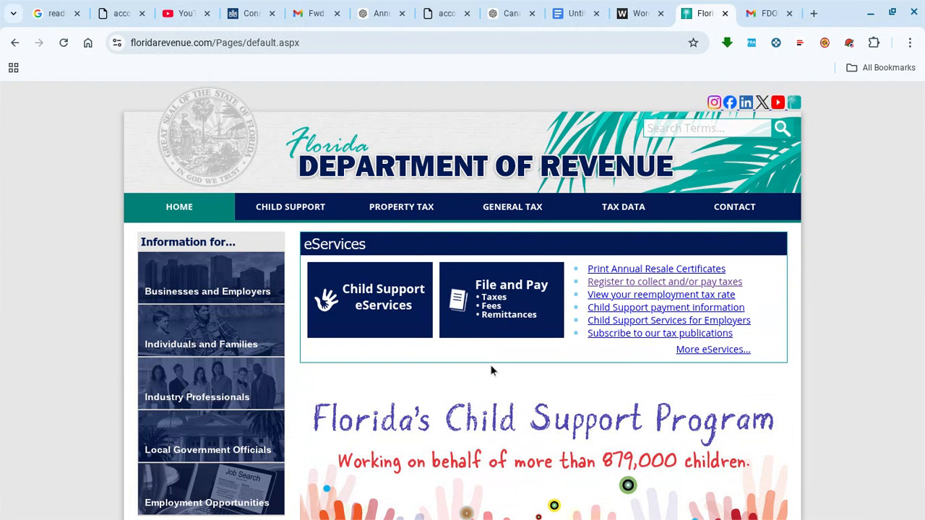
- Open a new blank browser tab next to the Florida Department of Revenue home page
left_click(813, 14)
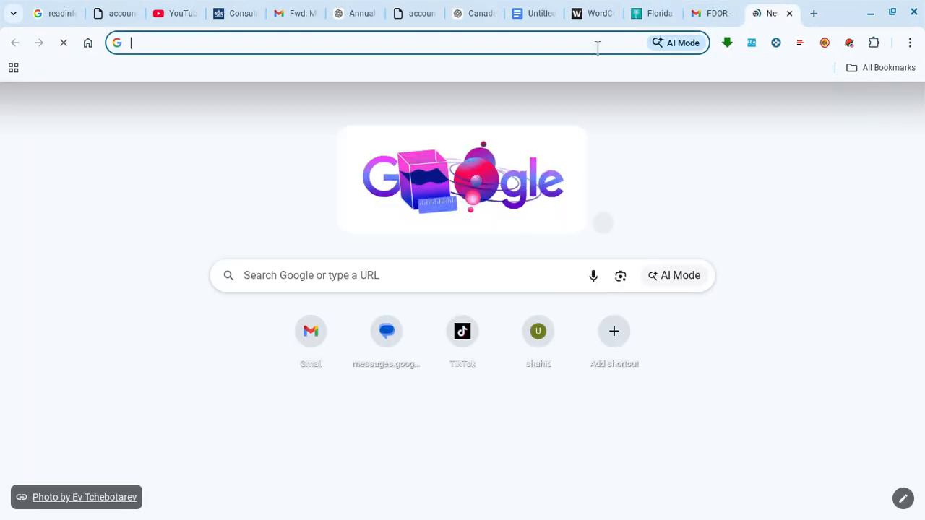
- Go from the revenue site suggestion through General Tax to the Account Registration page
left_click(596, 46)
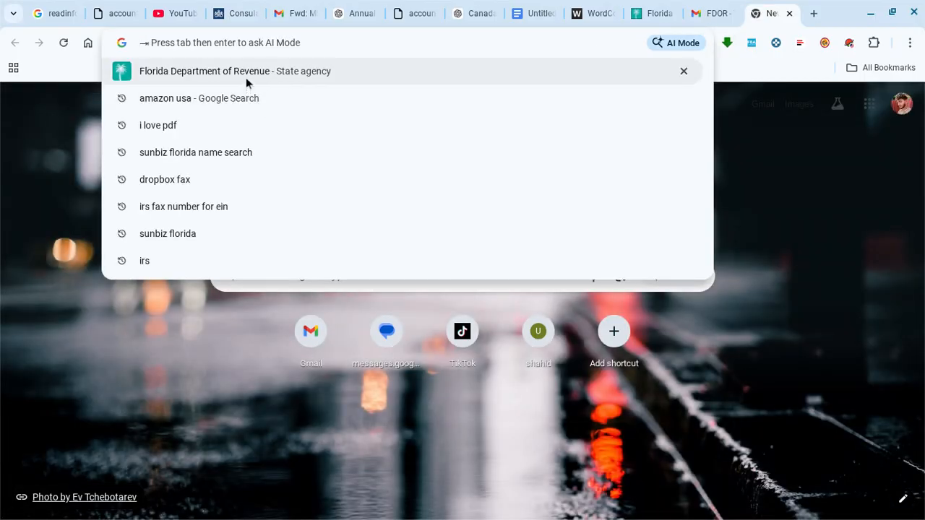
left_click(246, 78)
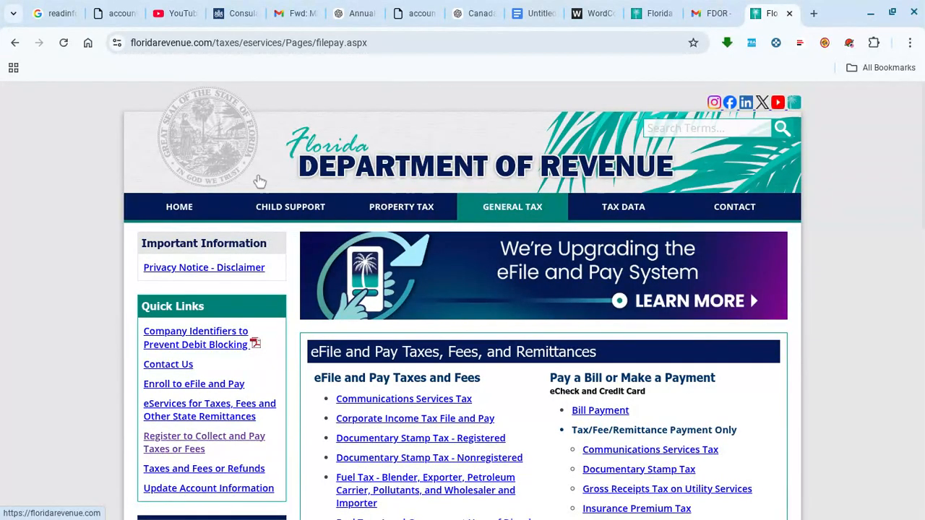
left_click(195, 207)
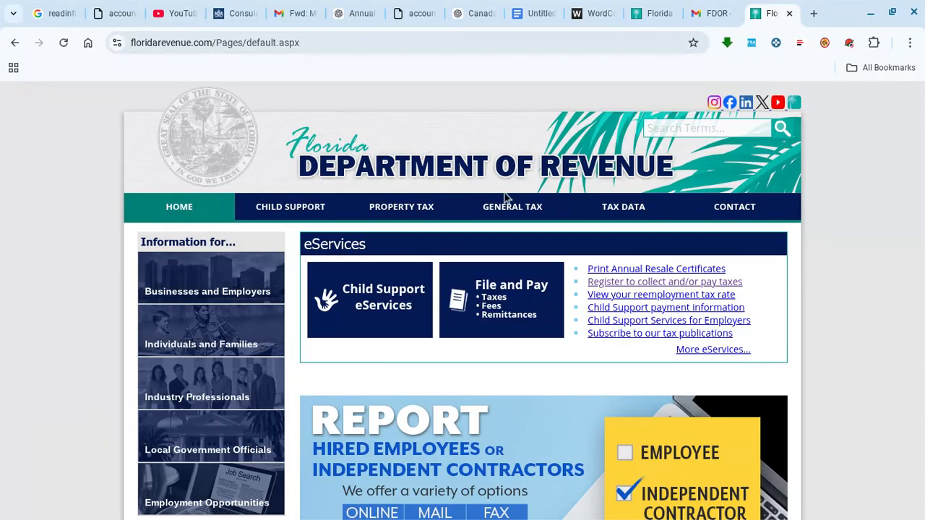
left_click(506, 206)
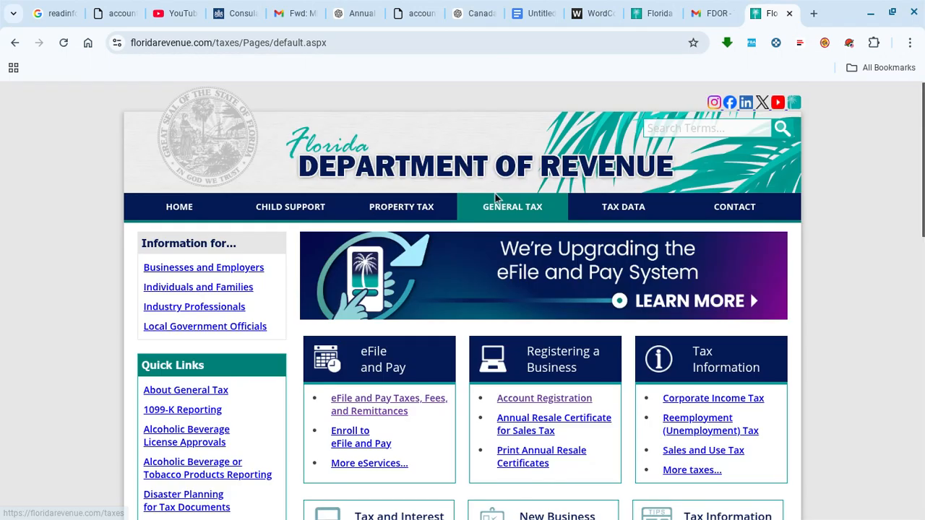
scroll(496, 207, "down", 1)
left_click(528, 307)
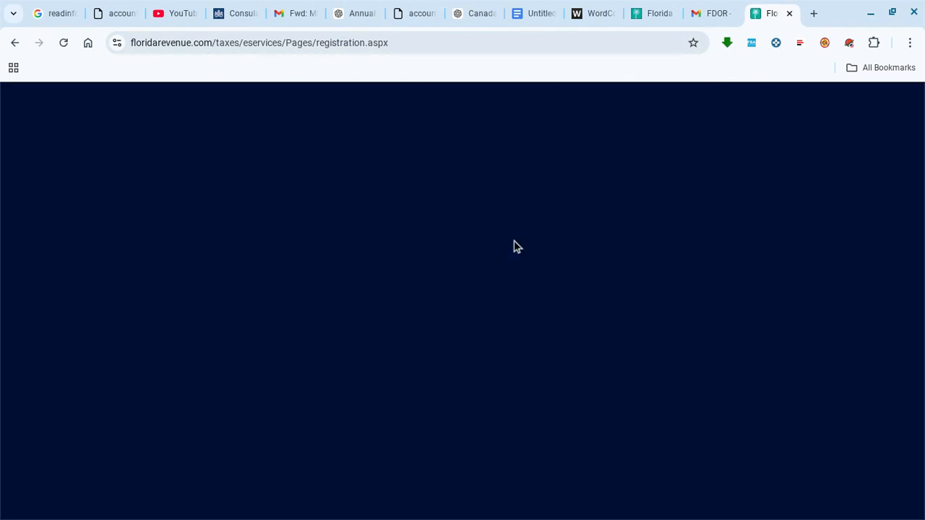
scroll(515, 241, "down", 1)
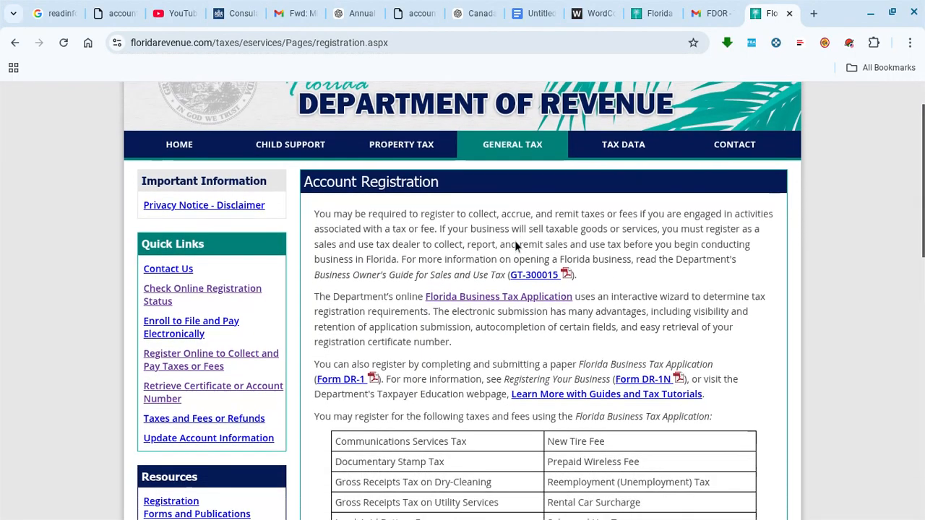
- Open the Florida Business Tax Application link from Account Registration
left_click(544, 287)
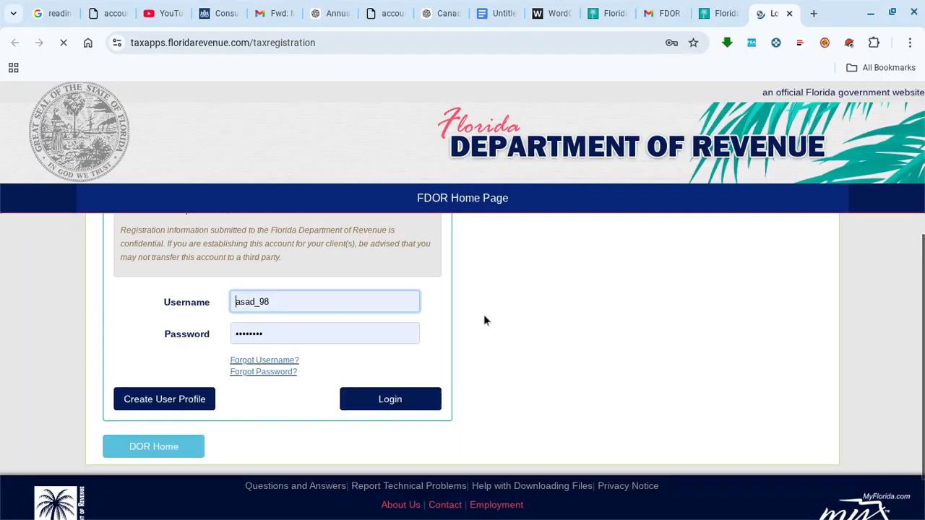
scroll(484, 314, "up", 1)
scroll(263, 289, "up", 2)
scroll(264, 291, "down", 2)
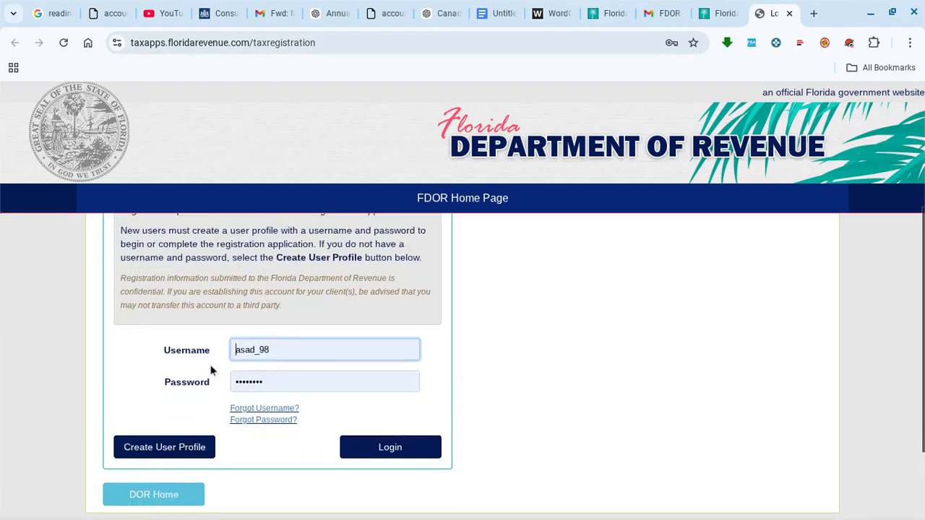
- Start a new user profile, entering and checking a username, then the e-mail and password fields
left_click(156, 447)
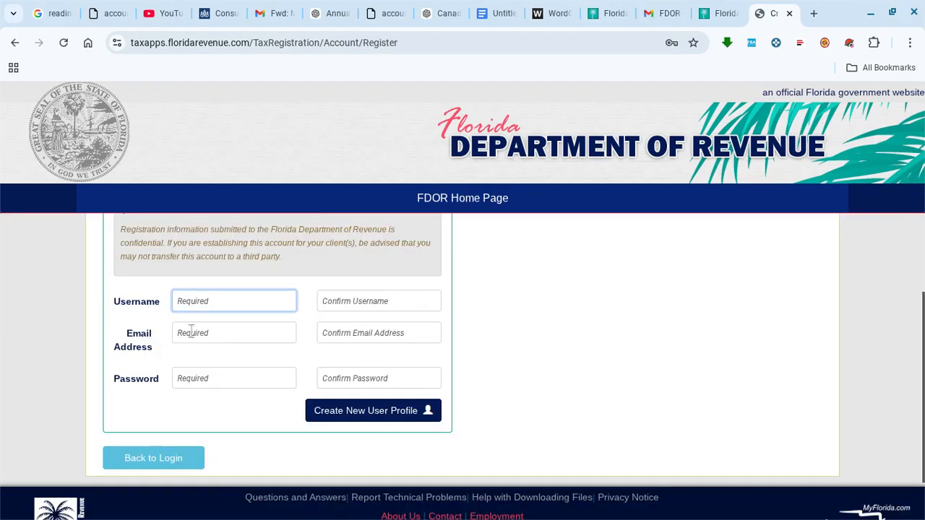
type("asad_98")
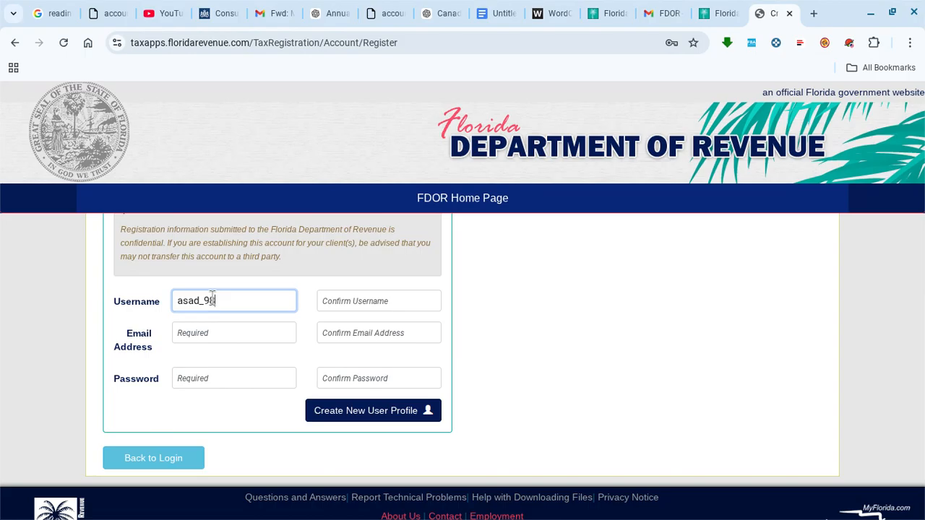
left_click(215, 351)
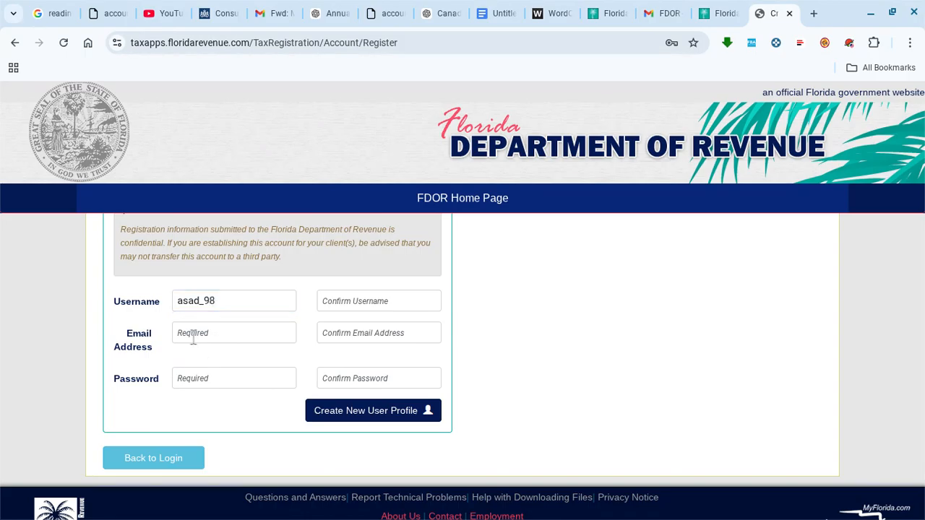
left_click(242, 304)
key("BackSpace")
left_click(248, 353)
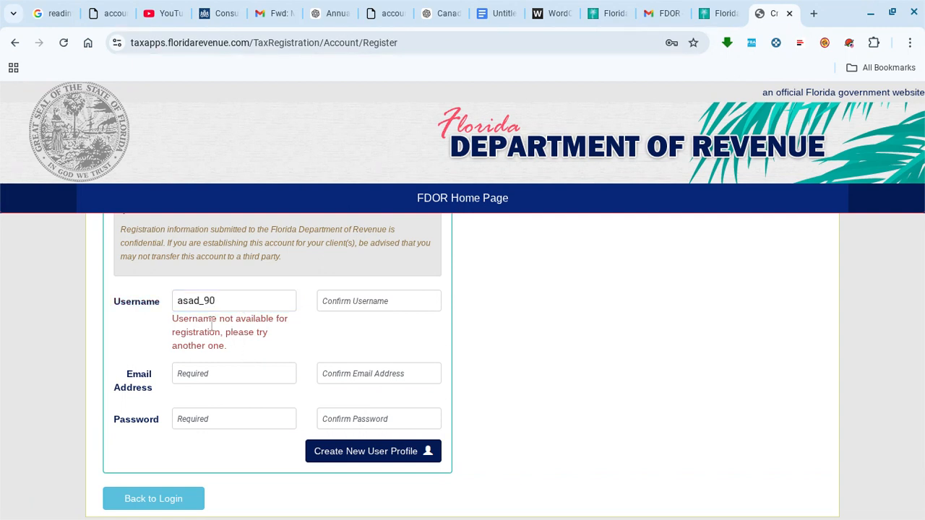
left_click(190, 338)
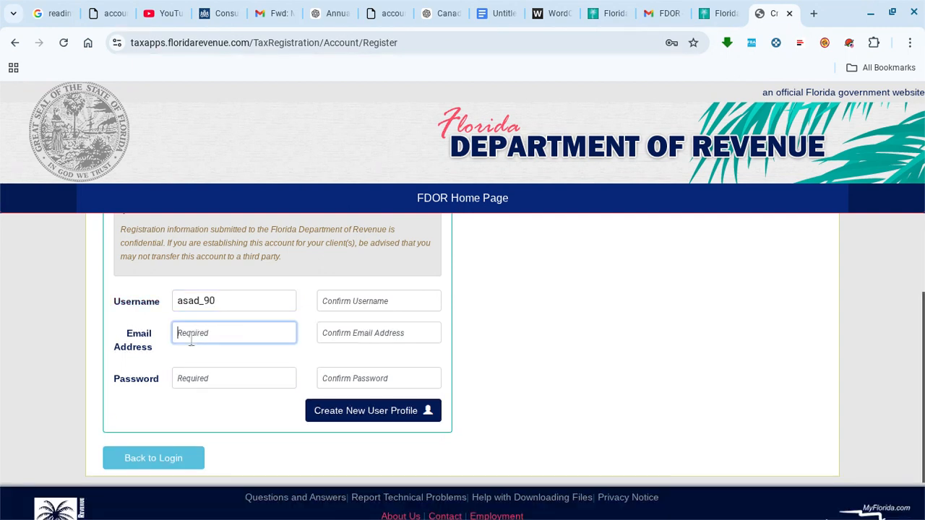
left_click(187, 380)
left_click(214, 349)
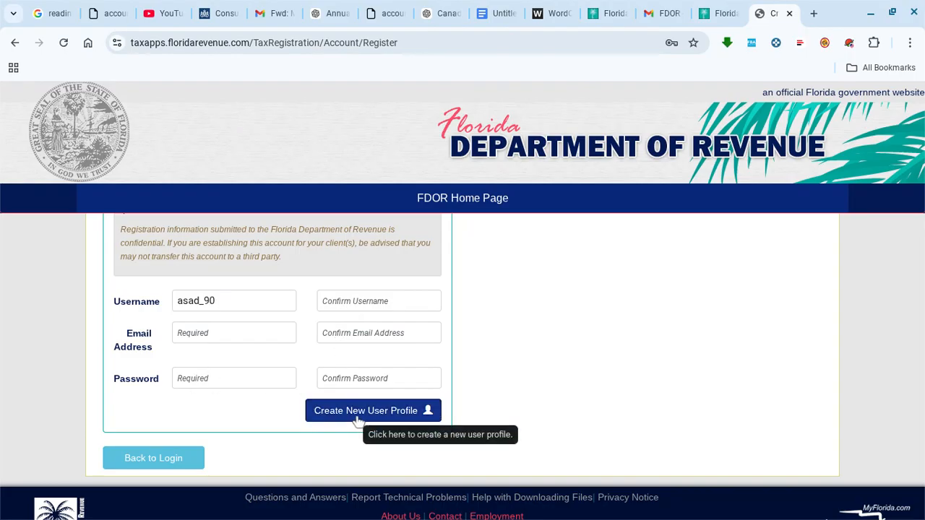
- Check the Gmail registration confirmation, then return to the tax registration sign-in page
left_click(665, 13)
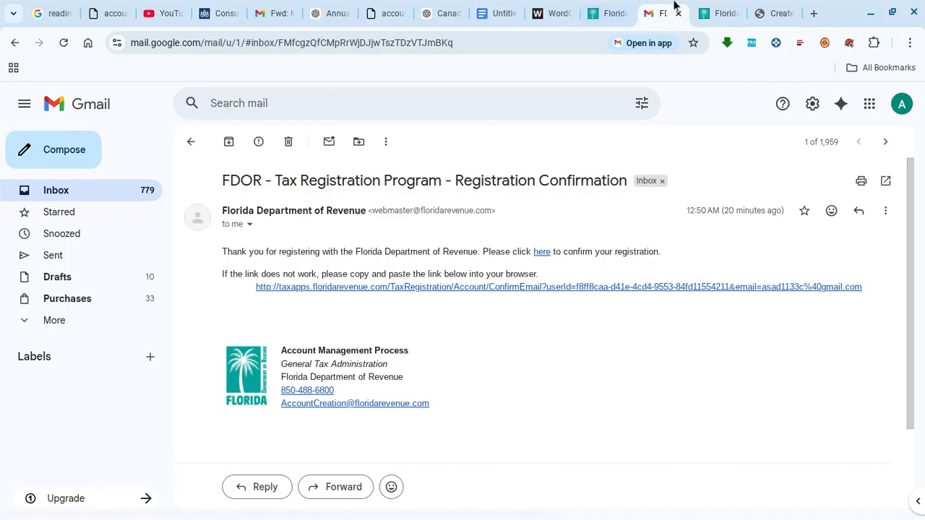
left_click(713, 13)
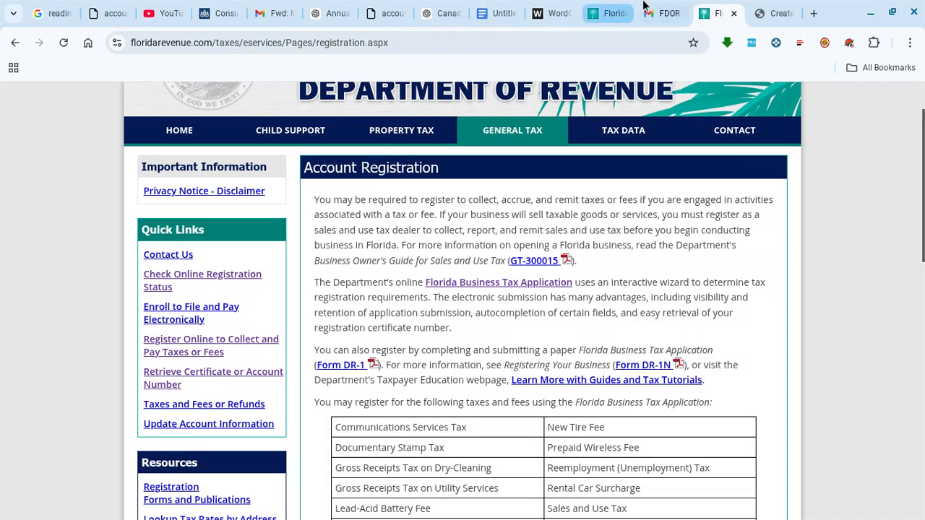
left_click(607, 10)
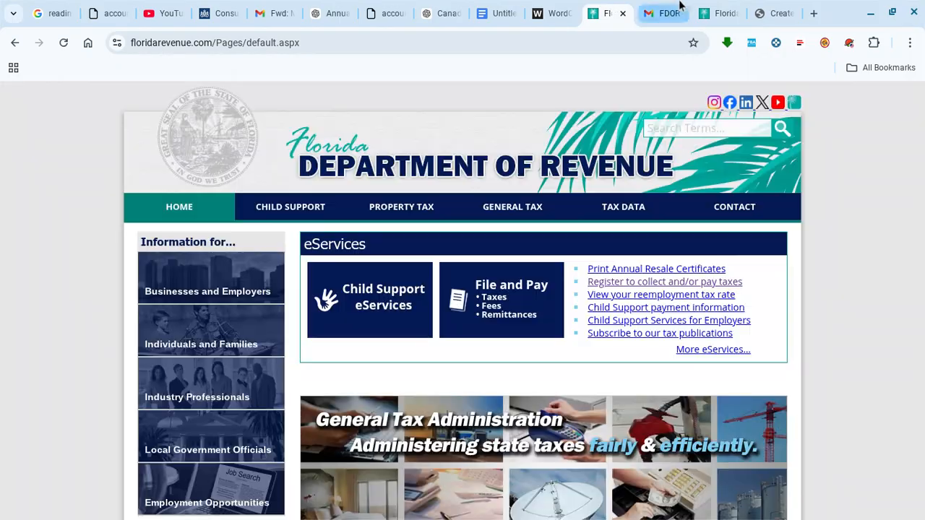
left_click(723, 15)
left_click(771, 13)
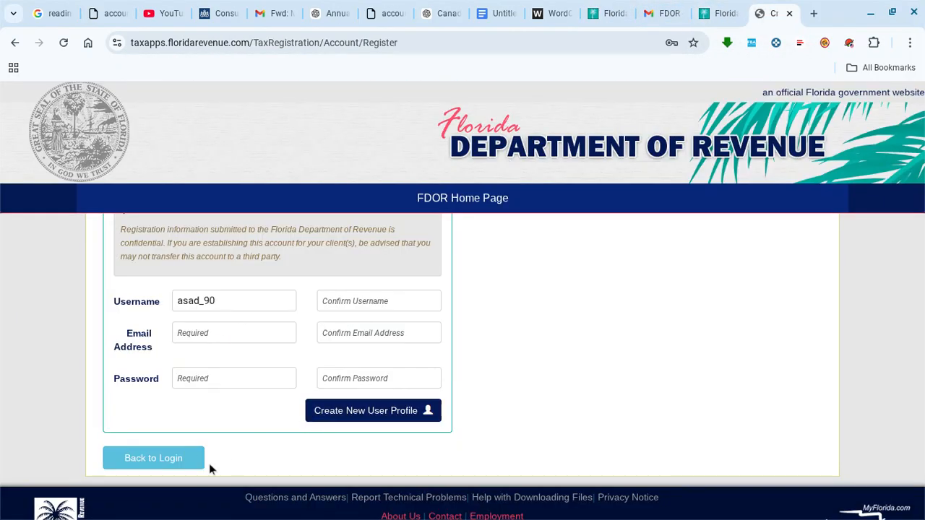
left_click(186, 457)
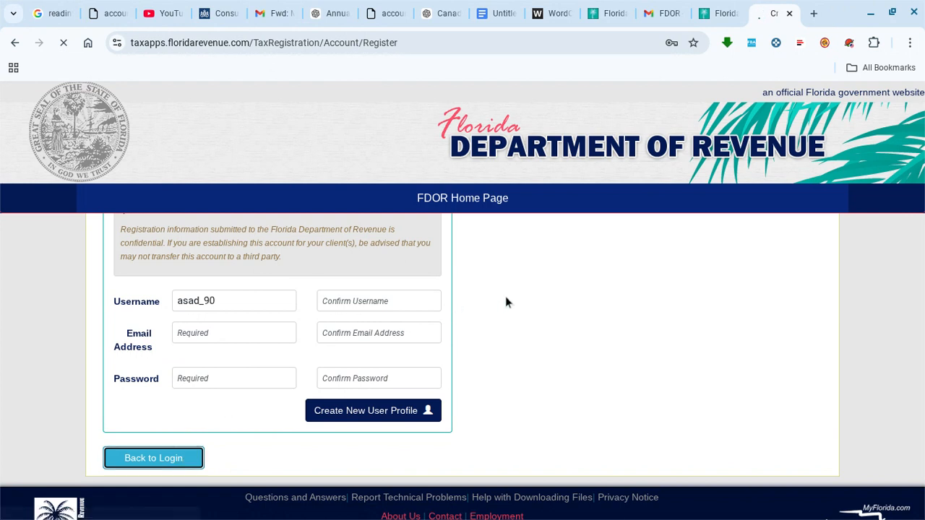
scroll(482, 315, "down", 5)
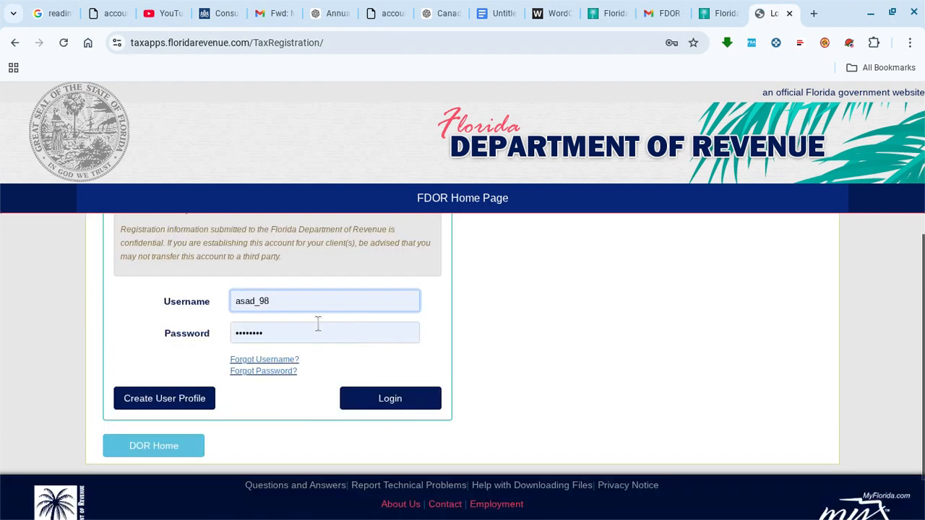
- Sign in to the tax registration account and start a new business tax application
left_click(388, 402)
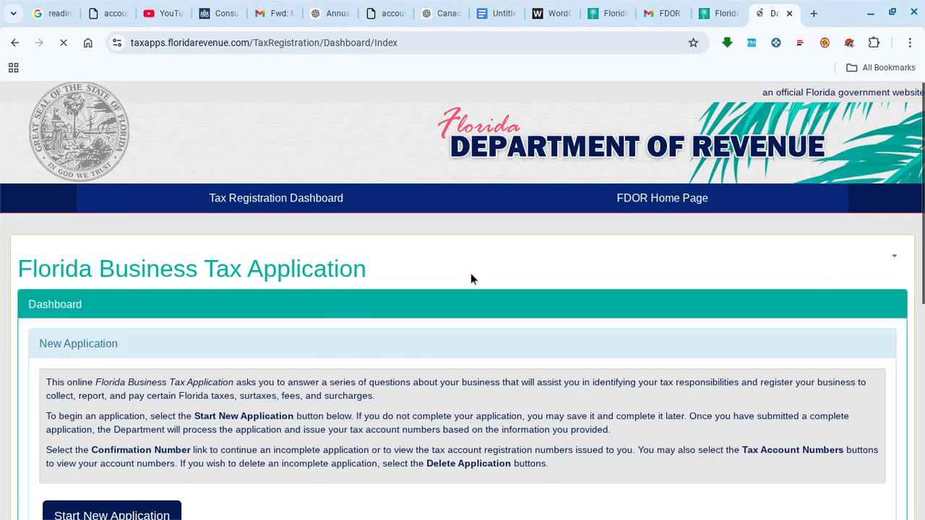
scroll(309, 317, "down", 3)
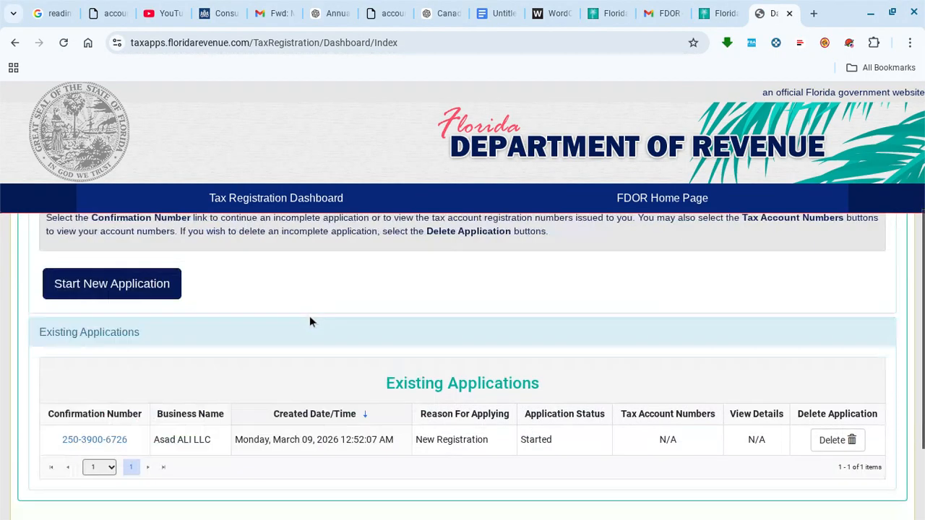
scroll(309, 318, "up", 3)
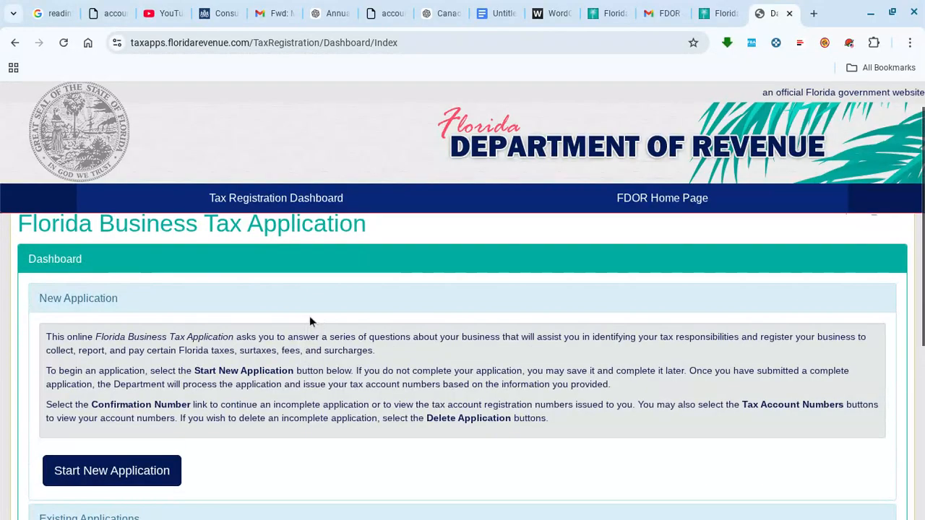
left_click(109, 482)
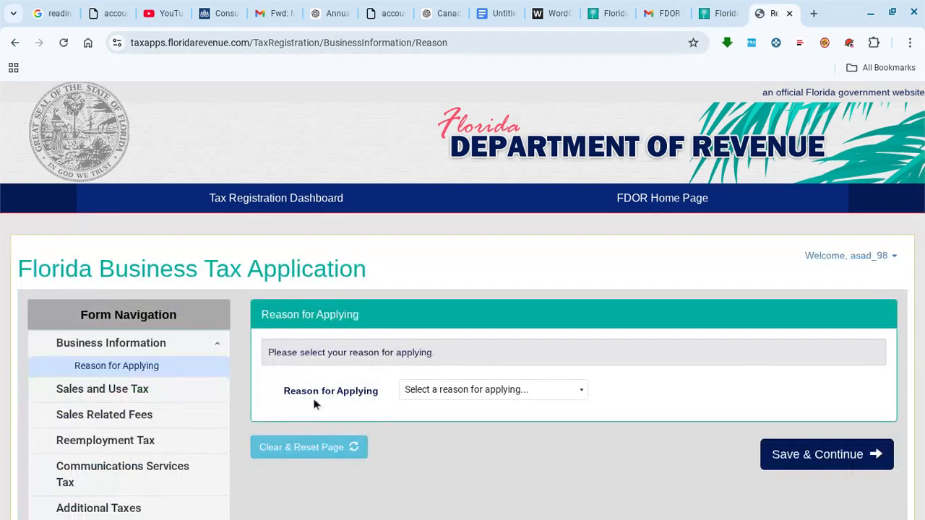
- Choose New Registration as the reason, set first taxable activity to 03/19/2026, and save
left_click(441, 391)
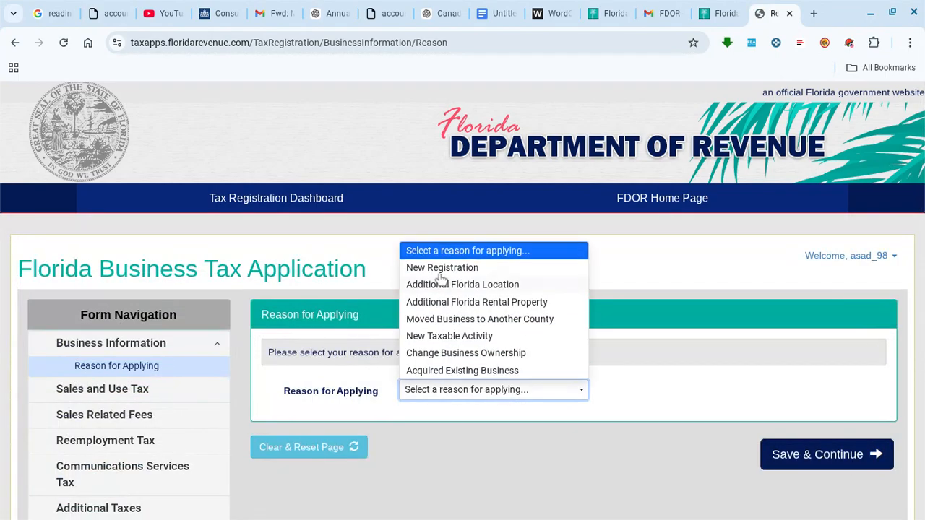
left_click(437, 267)
scroll(461, 419, "down", 1)
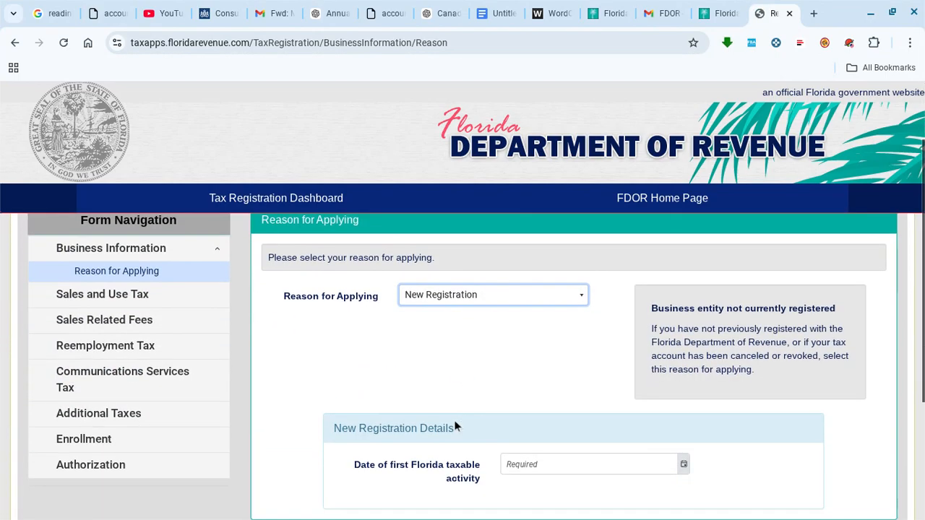
scroll(404, 386, "down", 2)
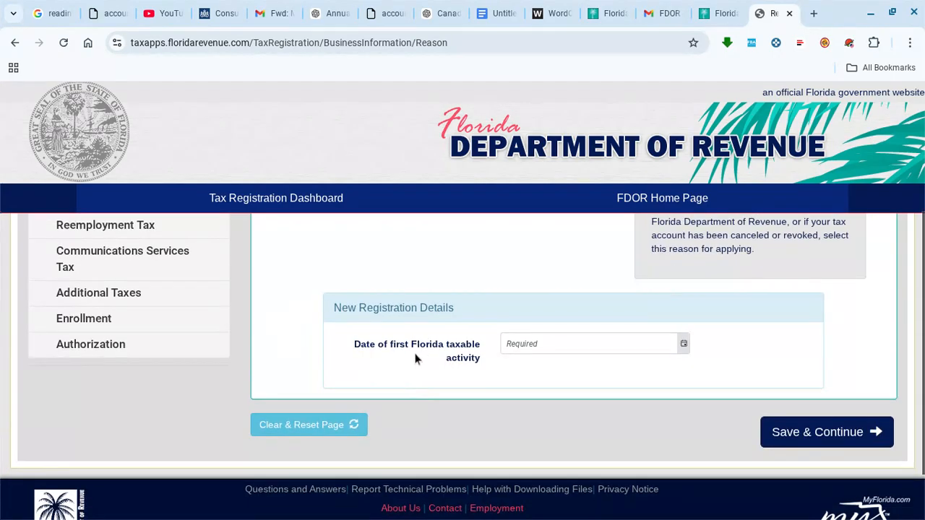
left_click(553, 344)
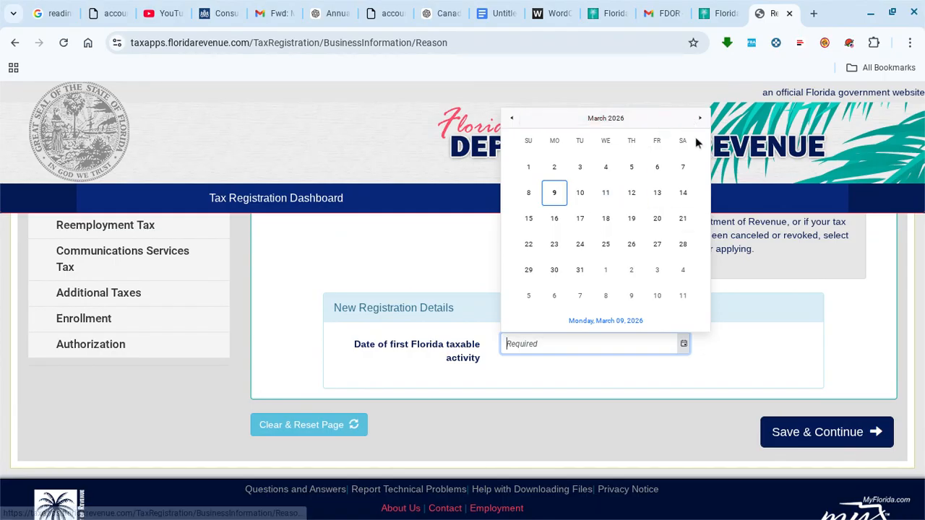
left_click(631, 220)
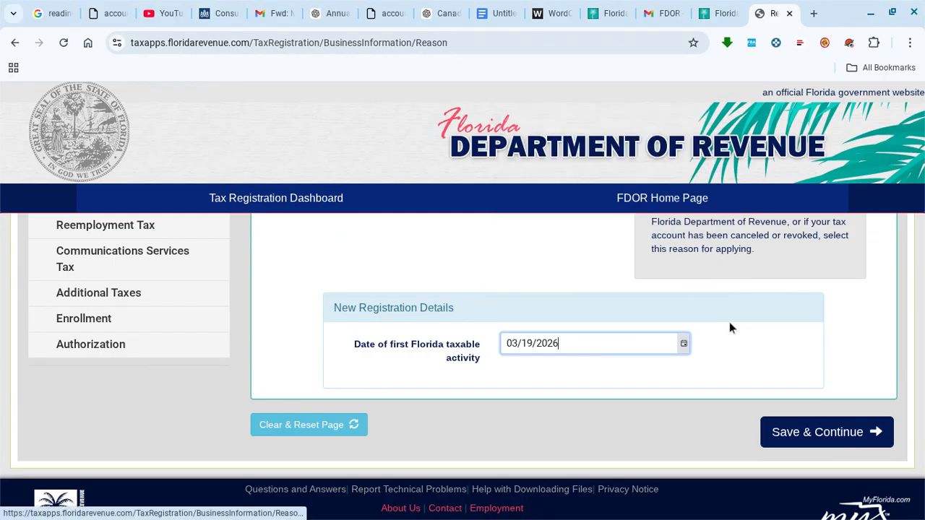
left_click(726, 343)
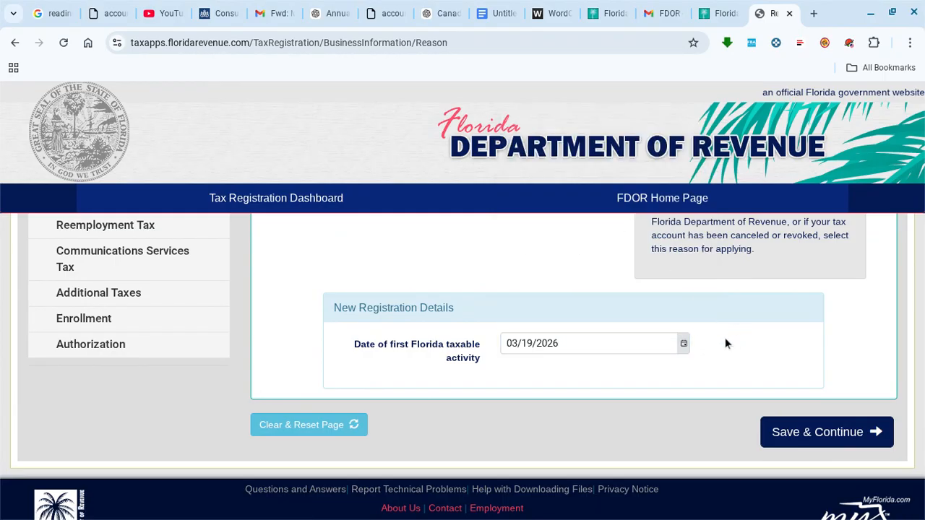
left_click(811, 435)
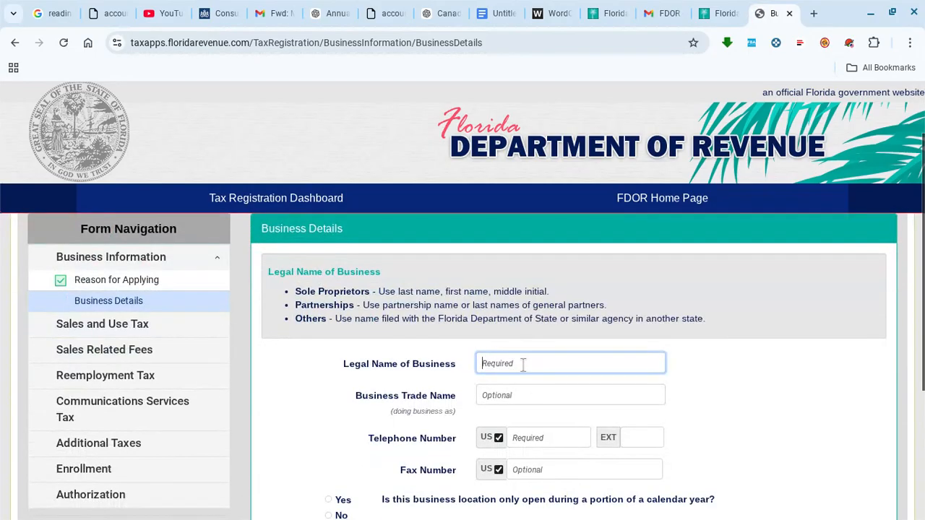
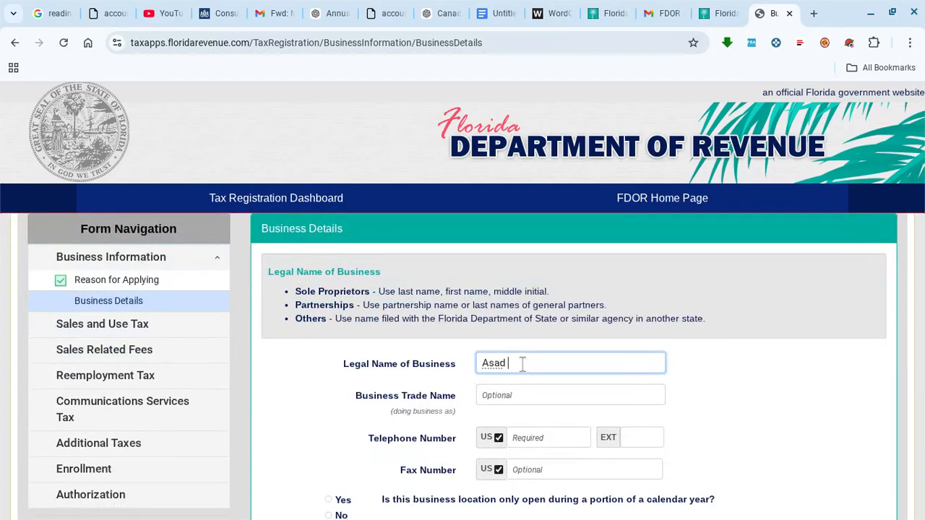
- Enter the legal business name and autofilled phone, answer No to part-year location, and save
left_click(758, 404)
scroll(650, 398, "down", 1)
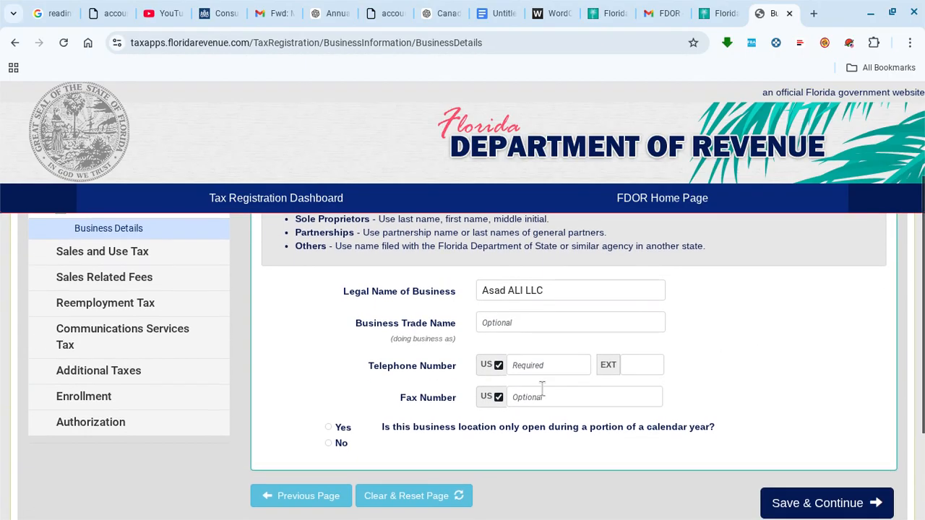
left_click(526, 365)
left_click(555, 396)
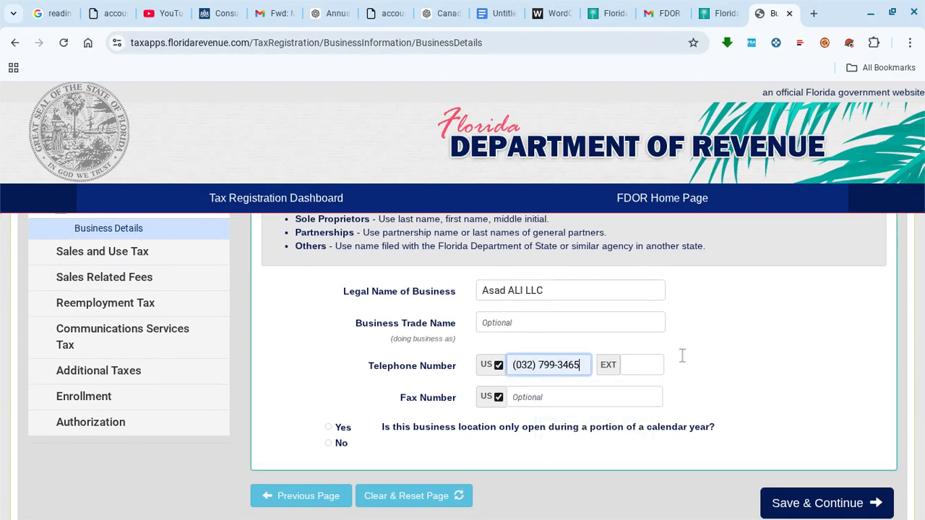
left_click(707, 347)
scroll(697, 349, "down", 1)
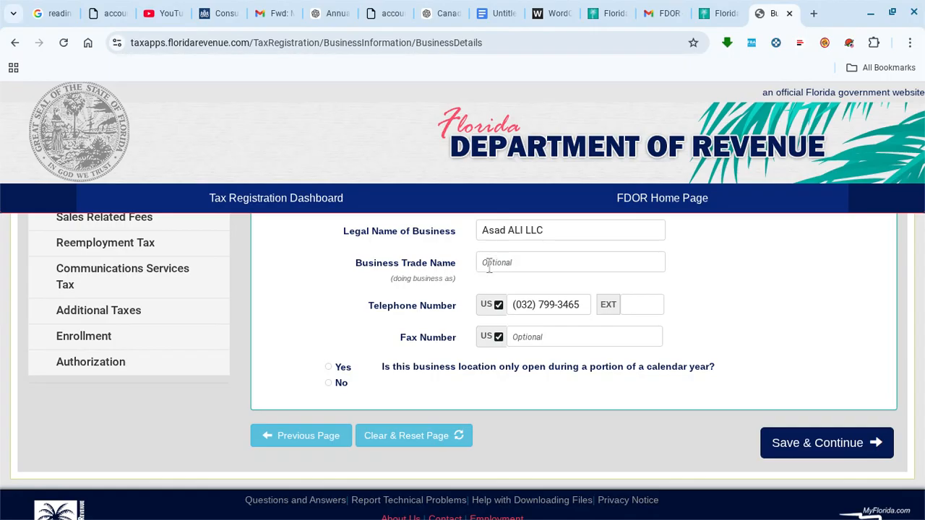
scroll(425, 313, "down", 1)
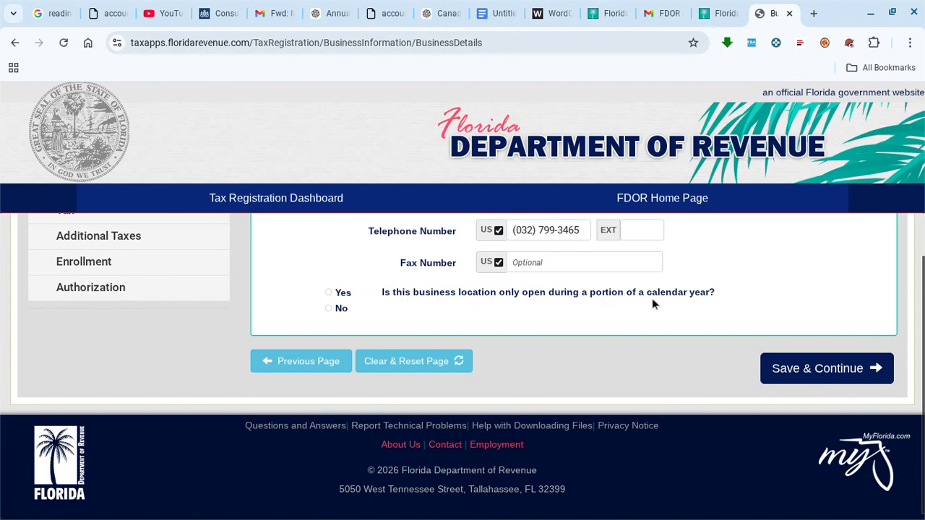
left_click(329, 308)
left_click(809, 370)
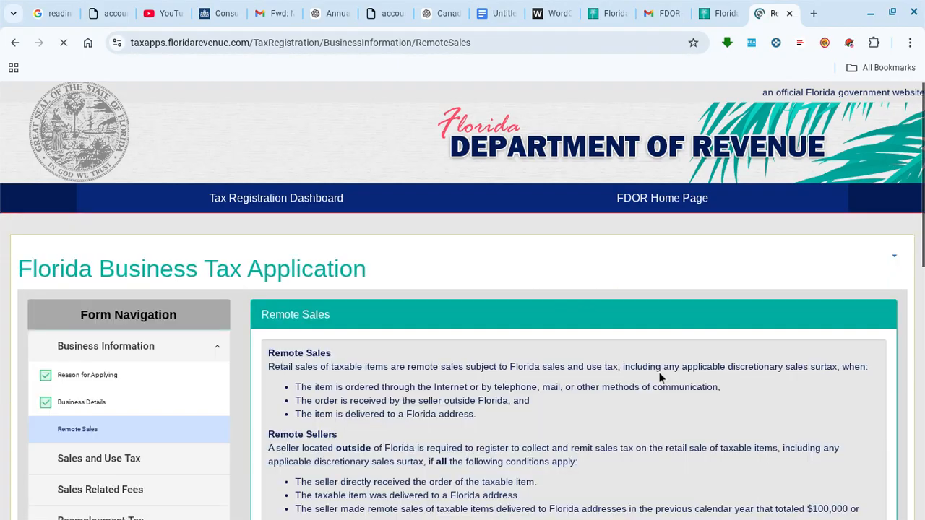
- Answer No to both Remote Sales marketplace questions and save
scroll(554, 294, "down", 5)
scroll(486, 280, "up", 1)
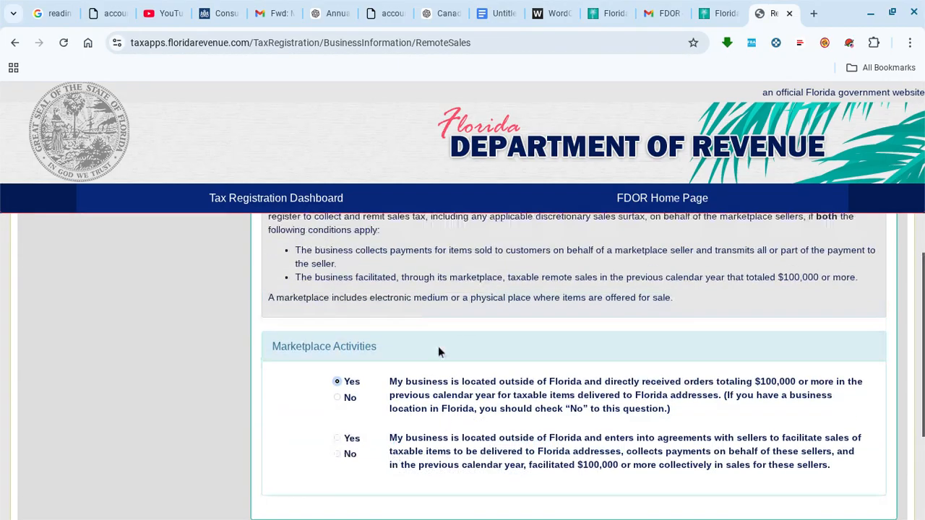
left_click(336, 397)
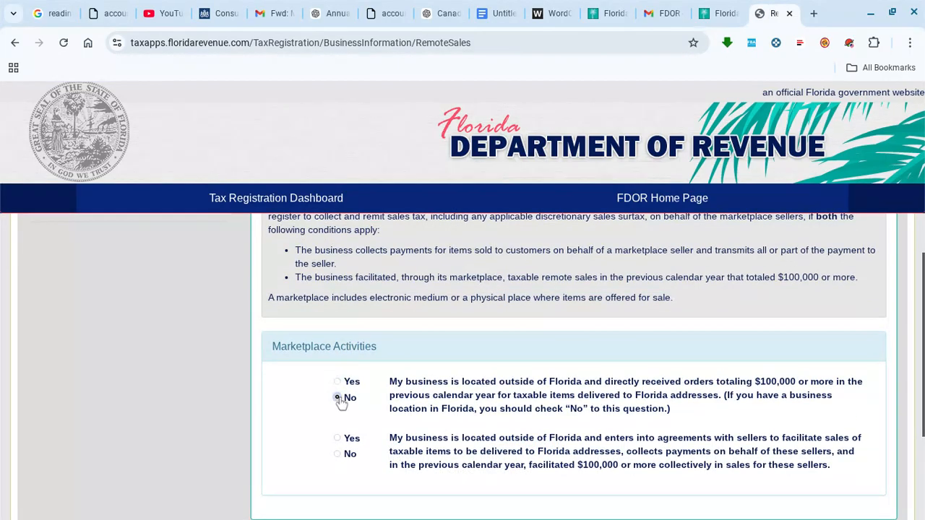
left_click(336, 454)
scroll(537, 381, "down", 1)
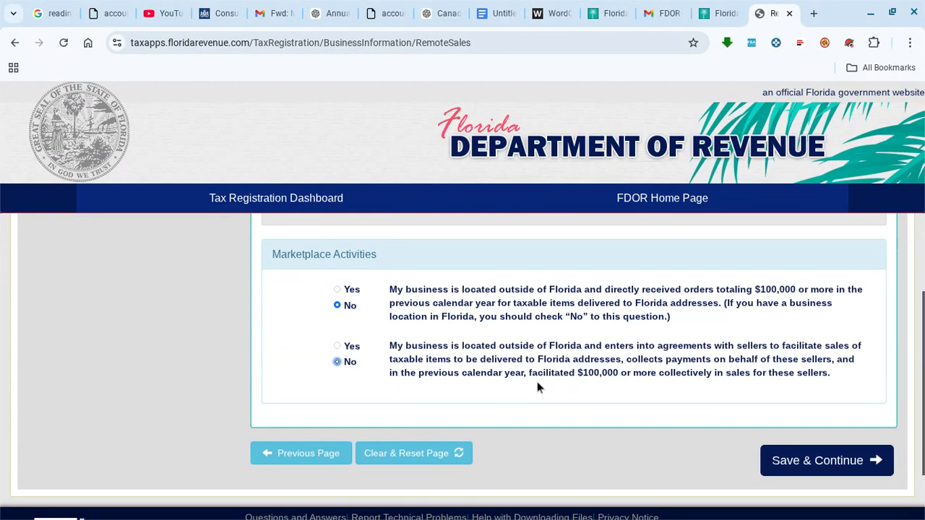
left_click(792, 457)
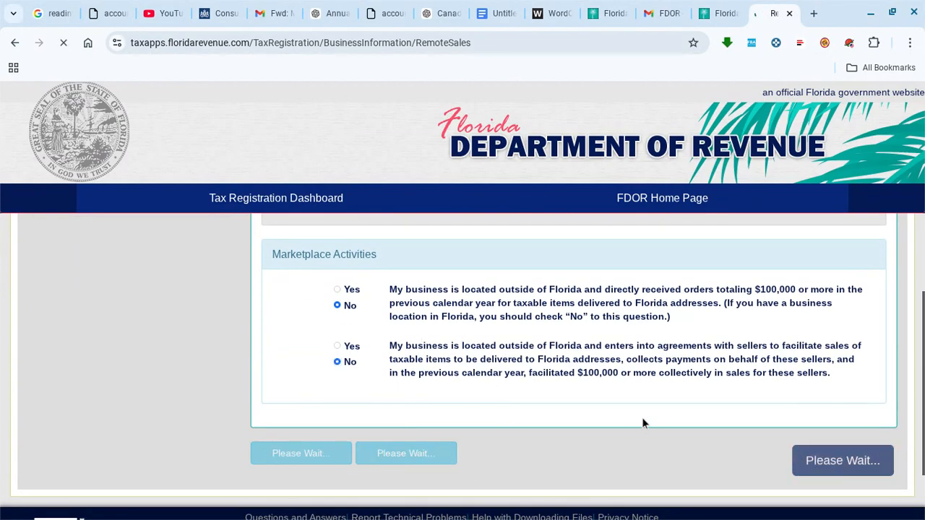
scroll(418, 291, "down", 2)
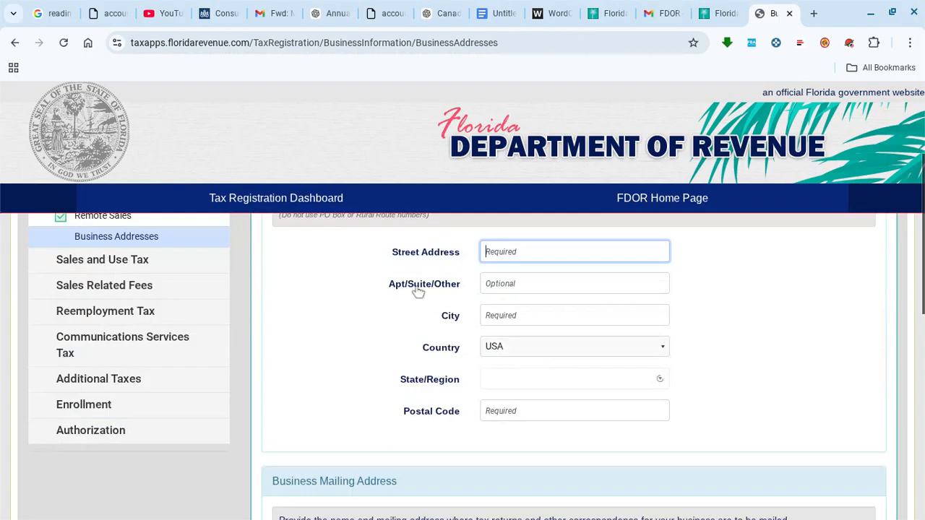
- Enter the physical street address and city, and select Baker as the Florida county
left_click(513, 253)
scroll(514, 253, "up", 1)
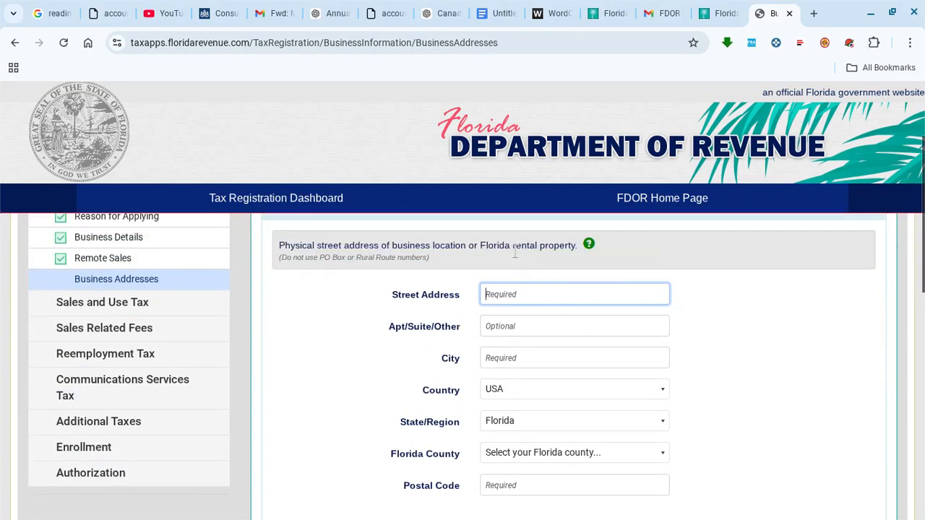
left_click(517, 291)
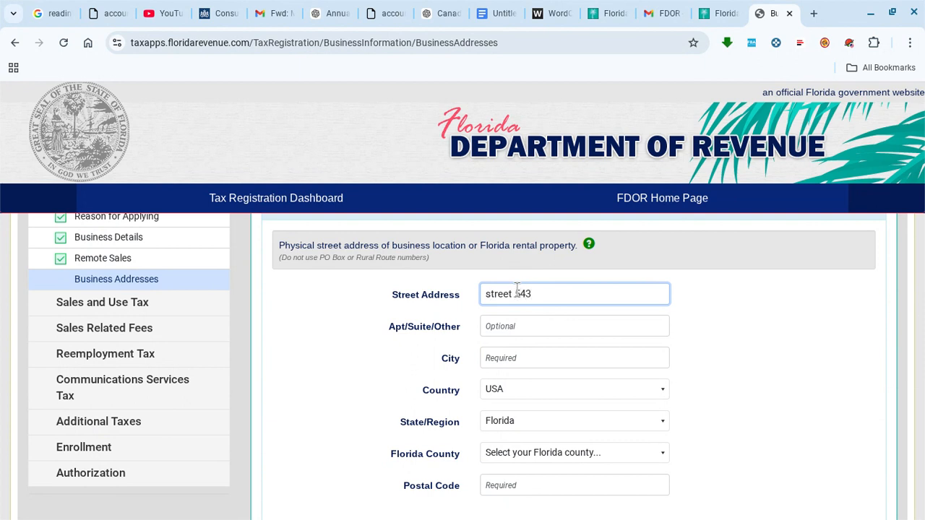
left_click(520, 357)
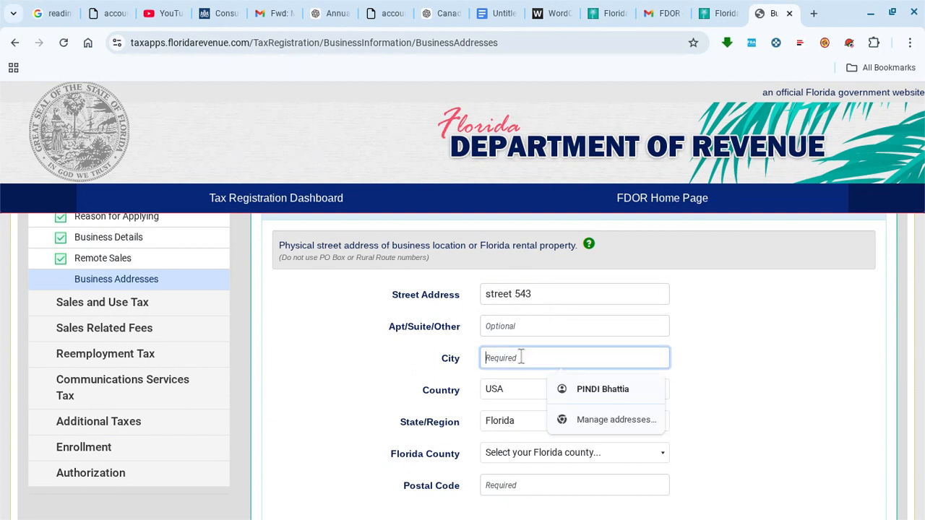
type("peter")
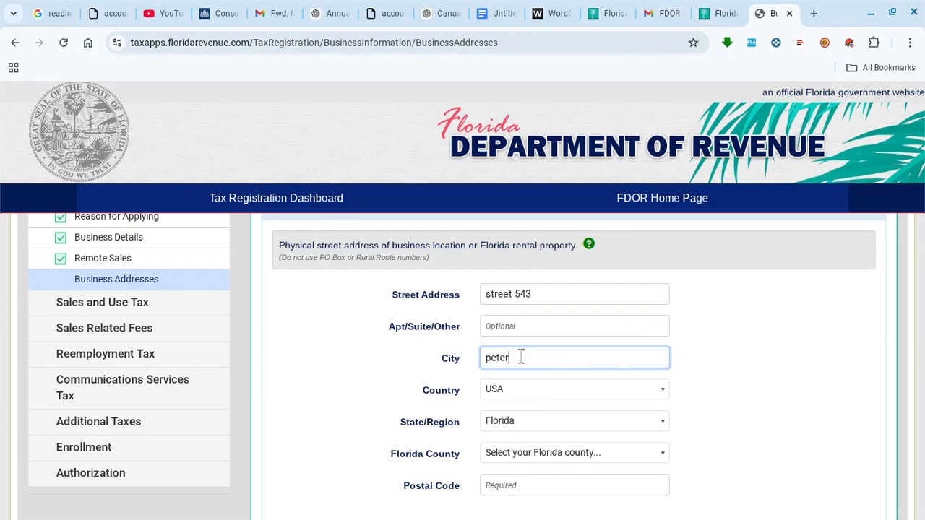
type("burg")
scroll(524, 397, "down", 1)
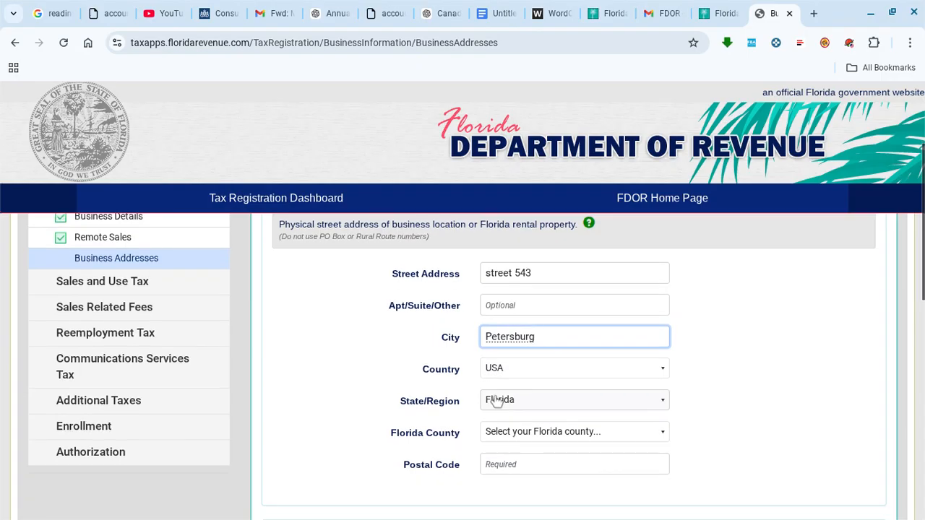
scroll(531, 404, "down", 1)
left_click(524, 415)
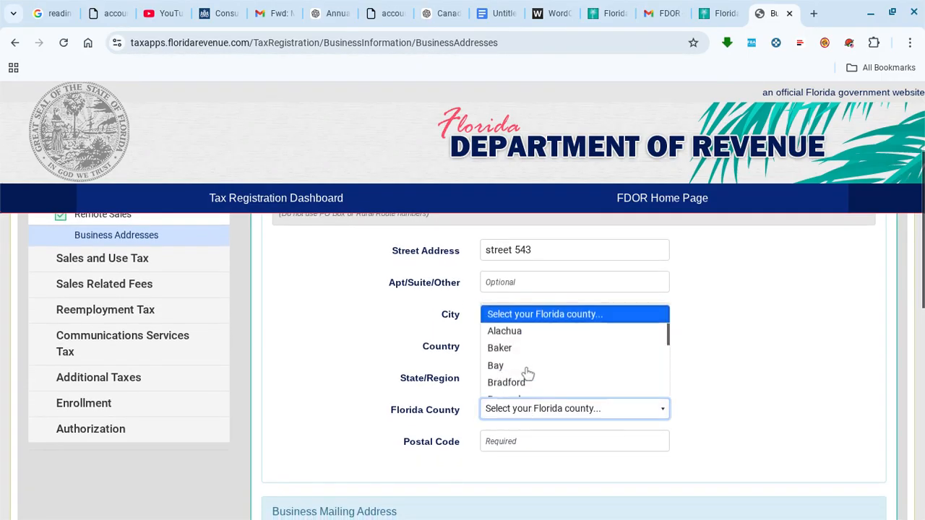
left_click(516, 304)
scroll(767, 370, "down", 2)
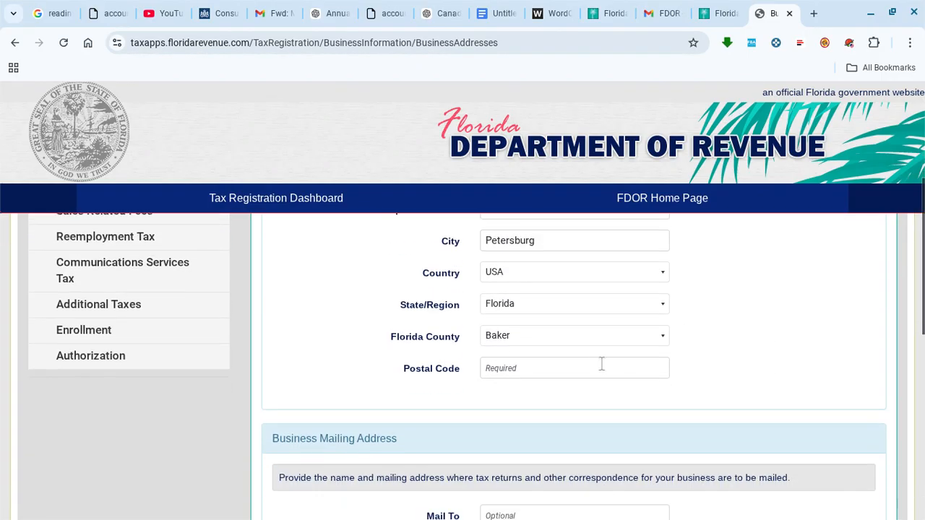
- Enter the postal code and copy the physical address into the mailing address
left_click(542, 366)
type("67653")
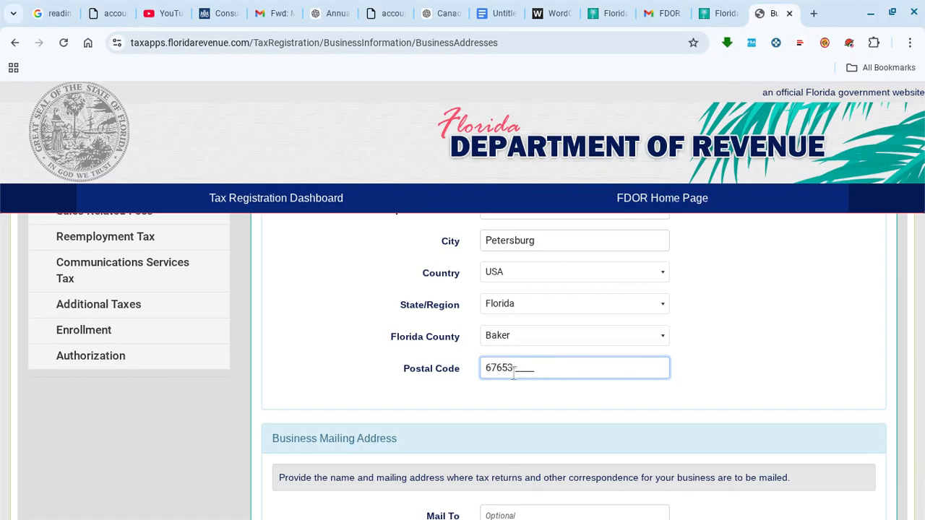
left_click(743, 358)
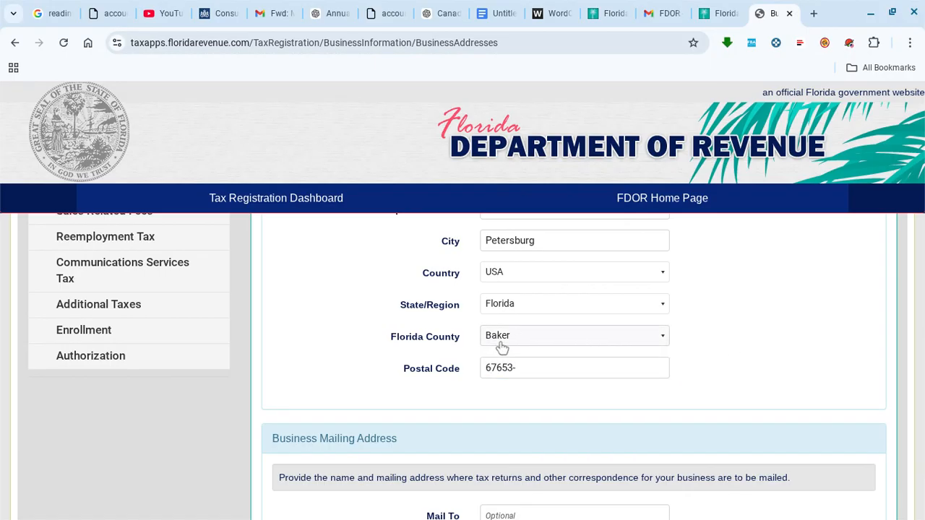
scroll(699, 316, "down", 2)
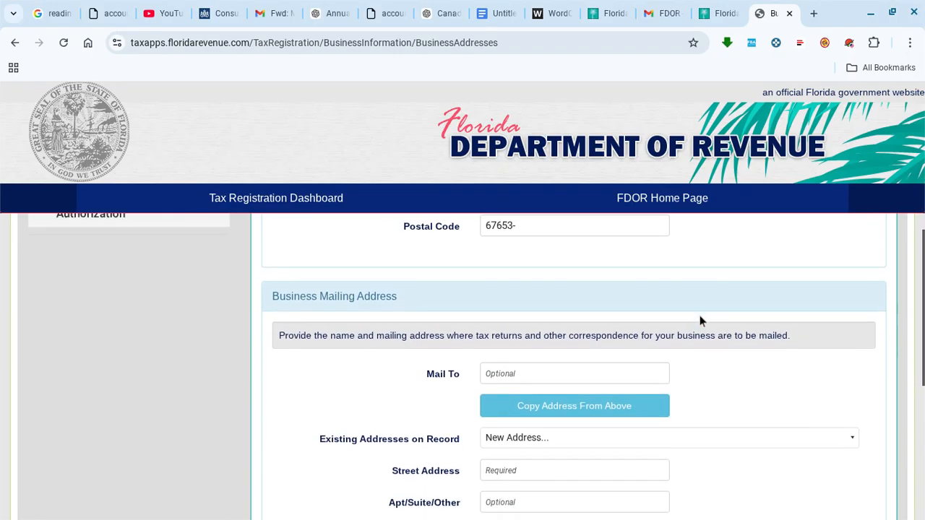
left_click(580, 407)
scroll(693, 377, "down", 1)
scroll(693, 376, "down", 3)
- Submit the addresses and tick the confirmation that the entered address is correct
left_click(795, 432)
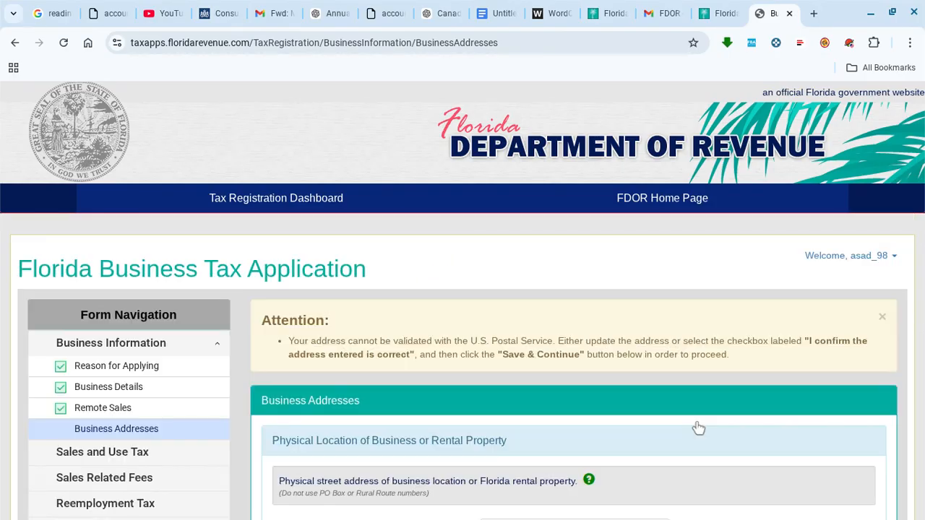
scroll(491, 309, "down", 3)
scroll(532, 336, "down", 3)
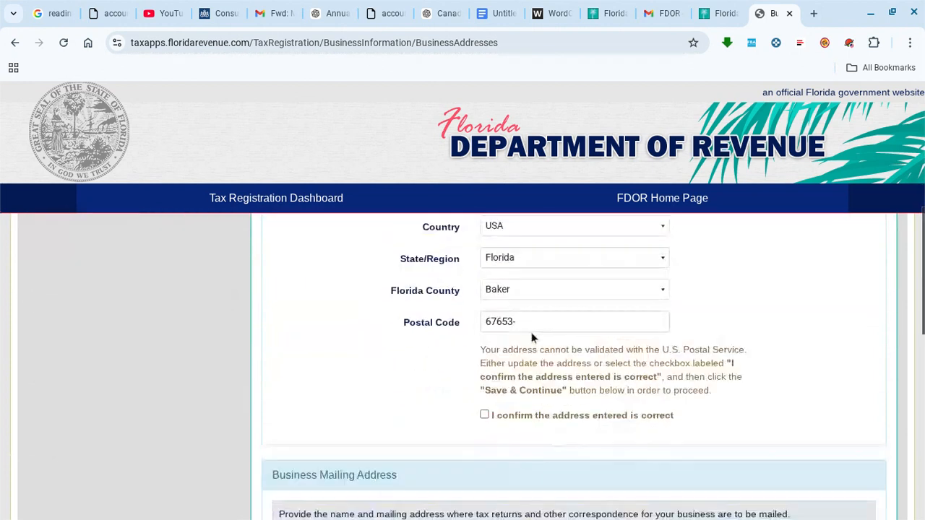
scroll(532, 337, "down", 1)
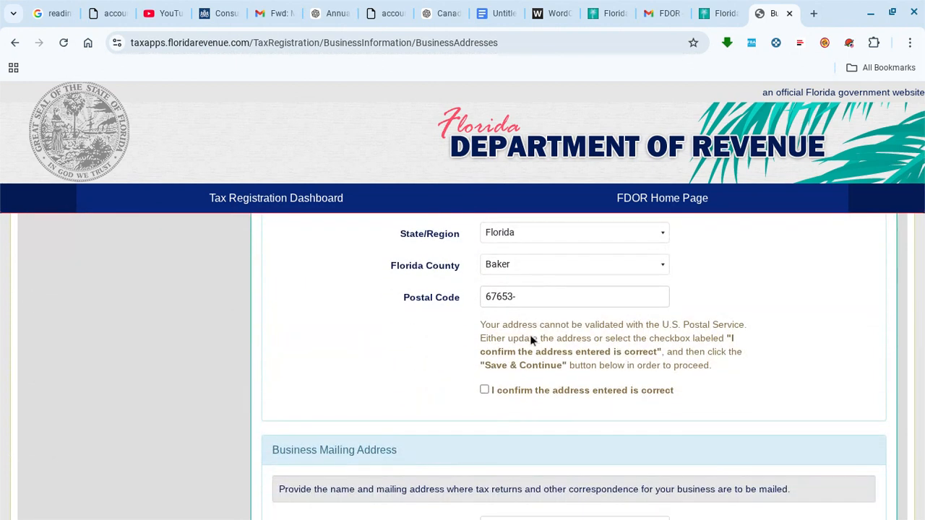
left_click(484, 389)
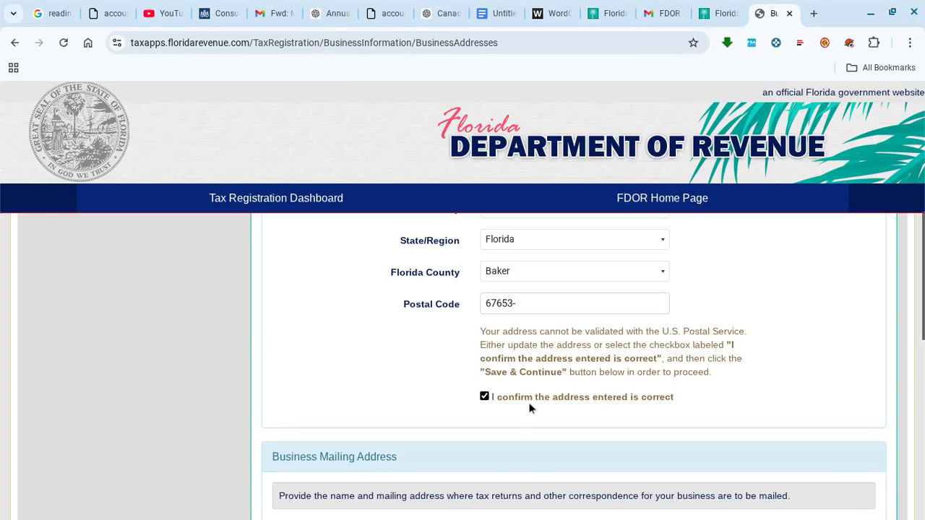
- Use the saved address from Existing Addresses on Record as mailing address, confirm it, and save
scroll(528, 406, "down", 4)
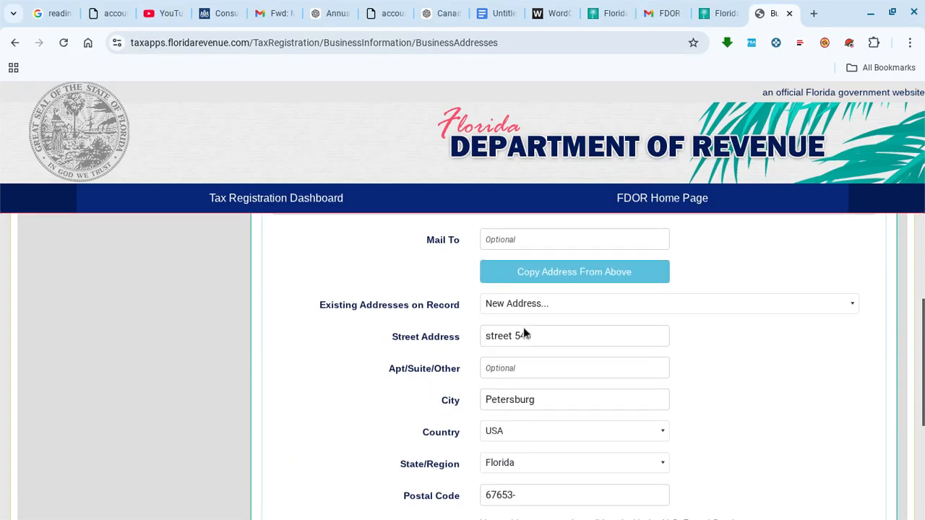
scroll(523, 332, "down", 3)
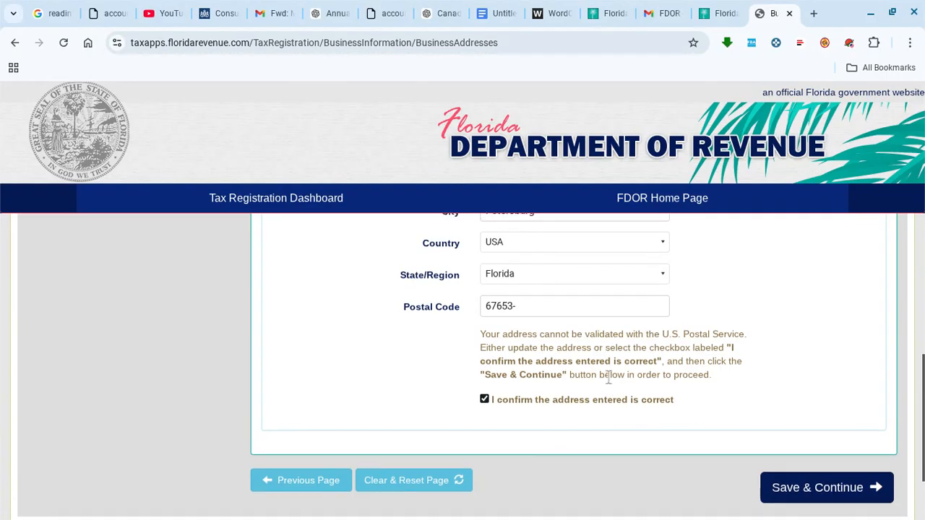
scroll(607, 374, "up", 3)
scroll(686, 352, "down", 1)
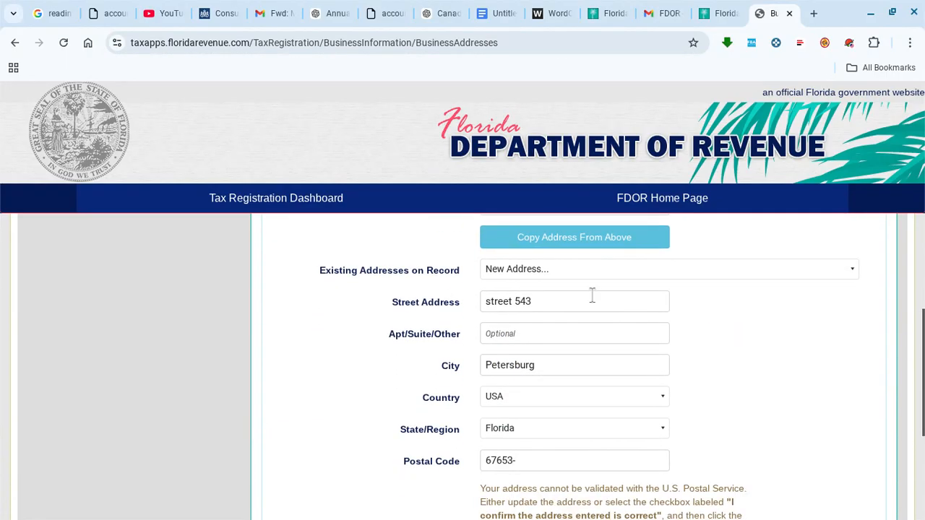
left_click(551, 275)
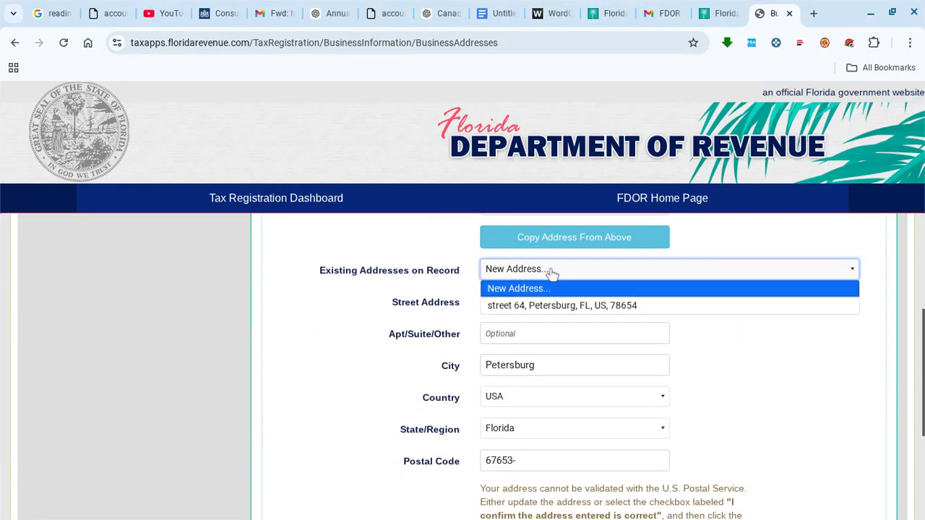
left_click(560, 305)
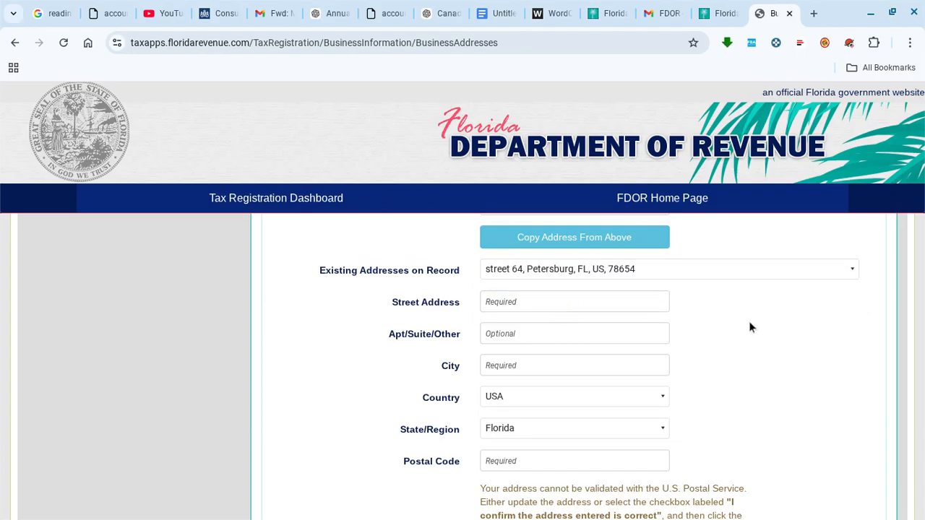
scroll(749, 321, "down", 3)
left_click(484, 348)
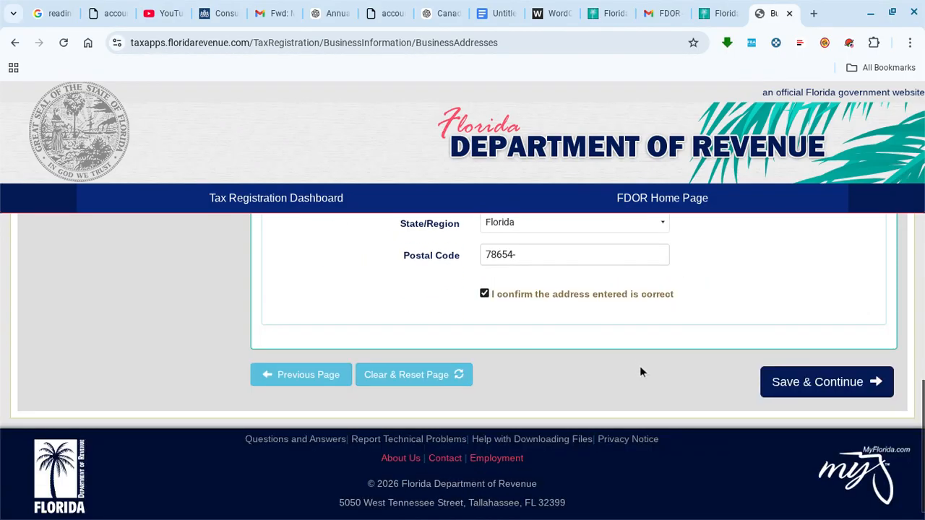
scroll(638, 365, "up", 5)
scroll(638, 366, "down", 5)
left_click(828, 358)
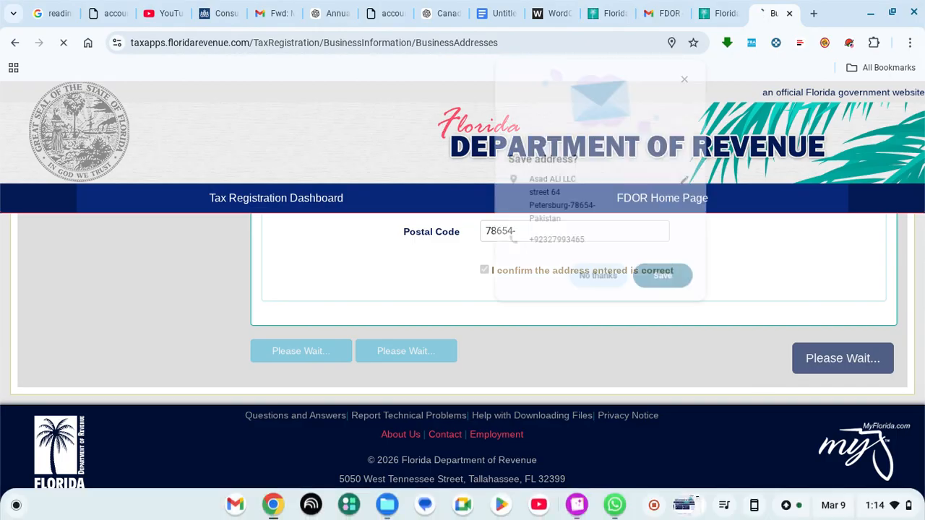
- Decline the browser's save-address prompt and choose reporting business activity by NAICS code
left_click(599, 281)
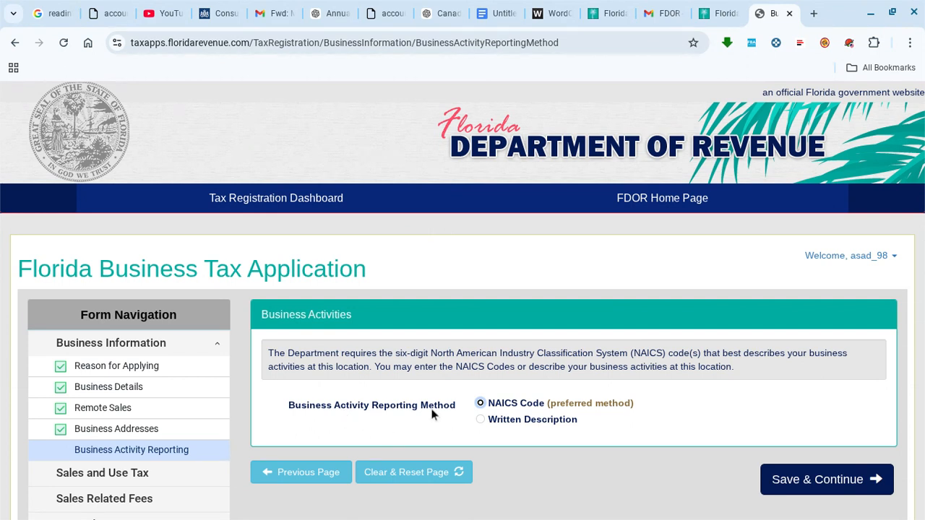
left_click(480, 404)
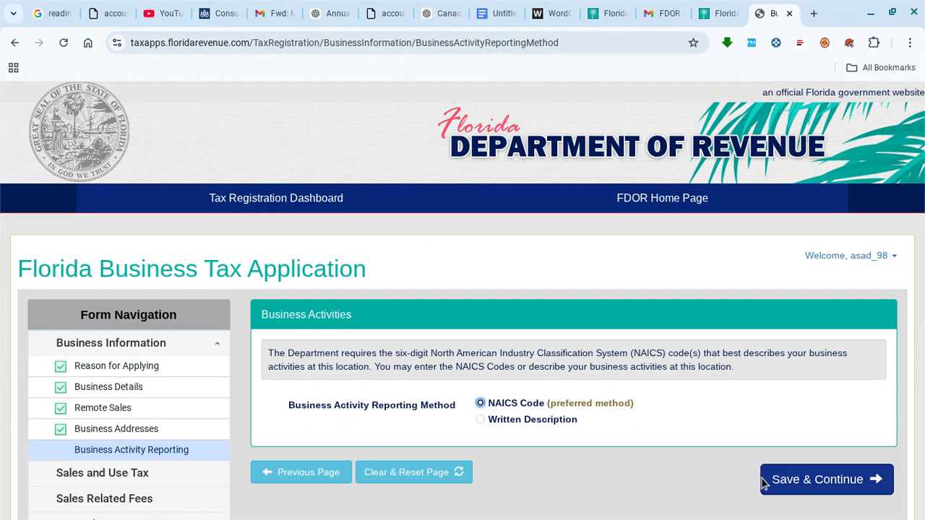
left_click(785, 479)
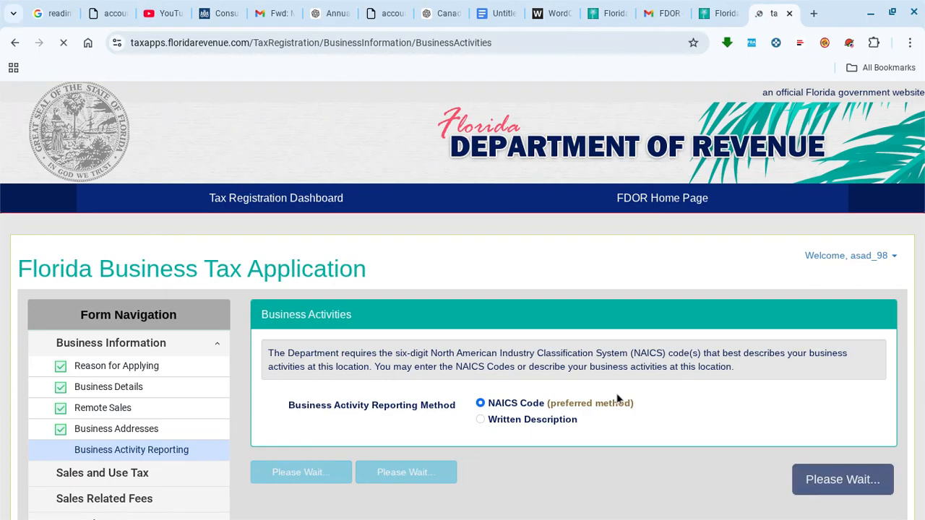
- Search NAICS: Retail Trade > General Merchandise Retailers > All Other General Merchandise Retailers (455219)
scroll(559, 373, "down", 1)
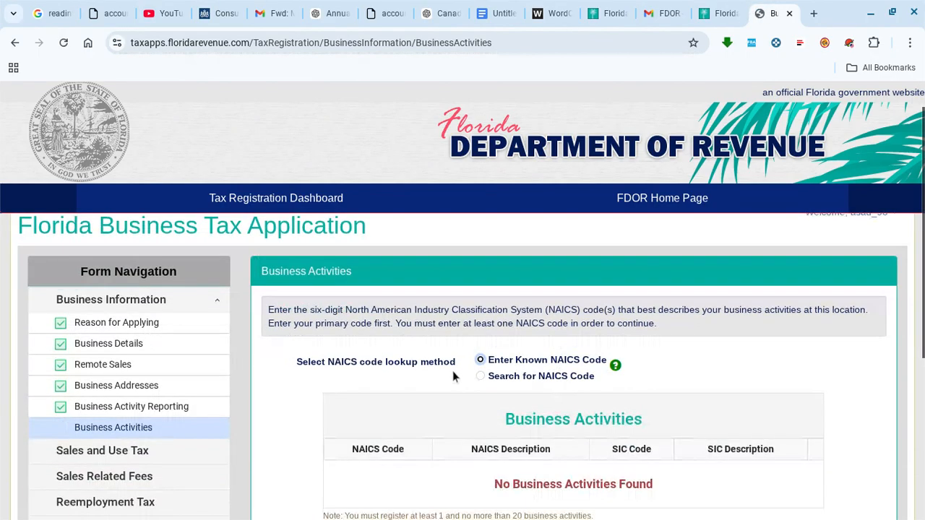
left_click(481, 377)
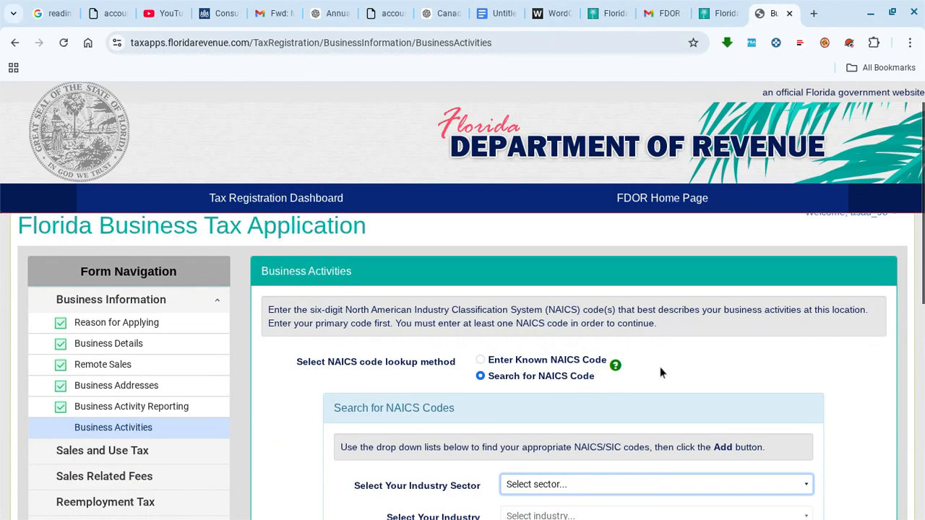
scroll(697, 360, "down", 1)
scroll(516, 396, "down", 2)
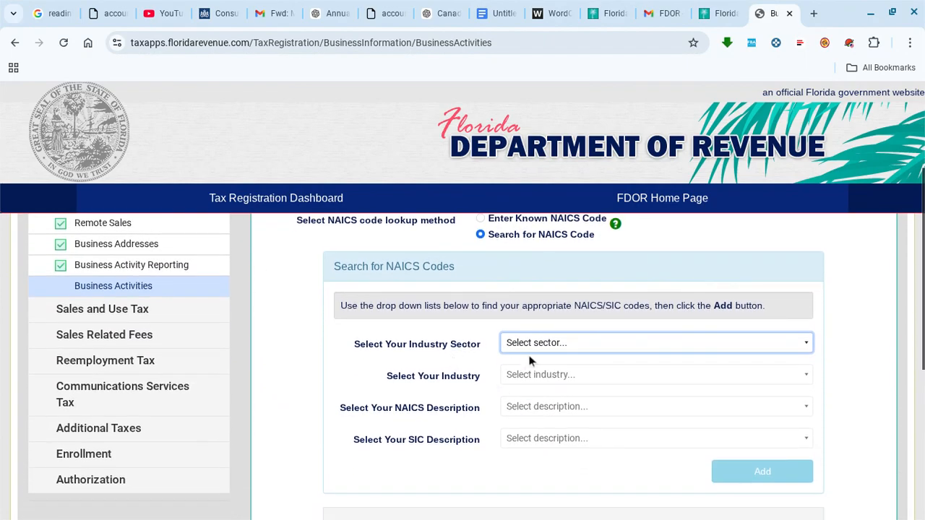
left_click(588, 352)
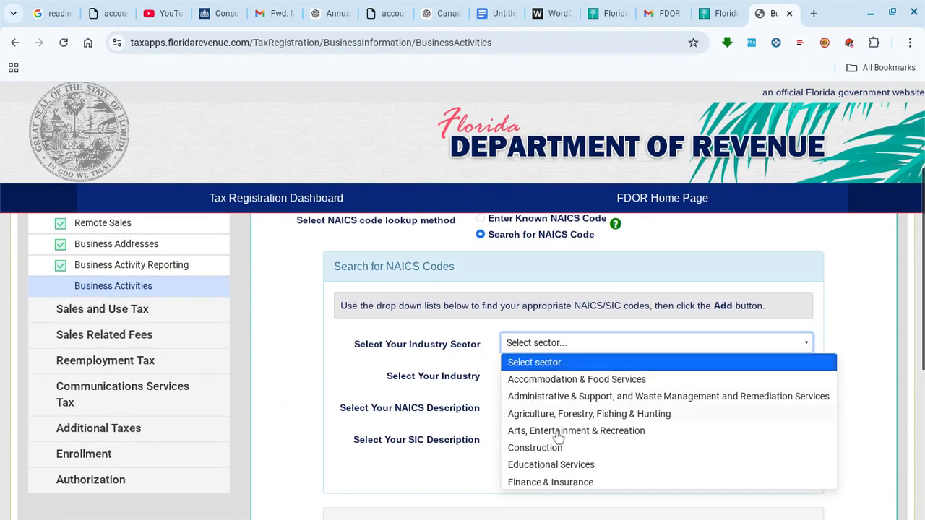
scroll(561, 411, "down", 2)
scroll(562, 410, "down", 4)
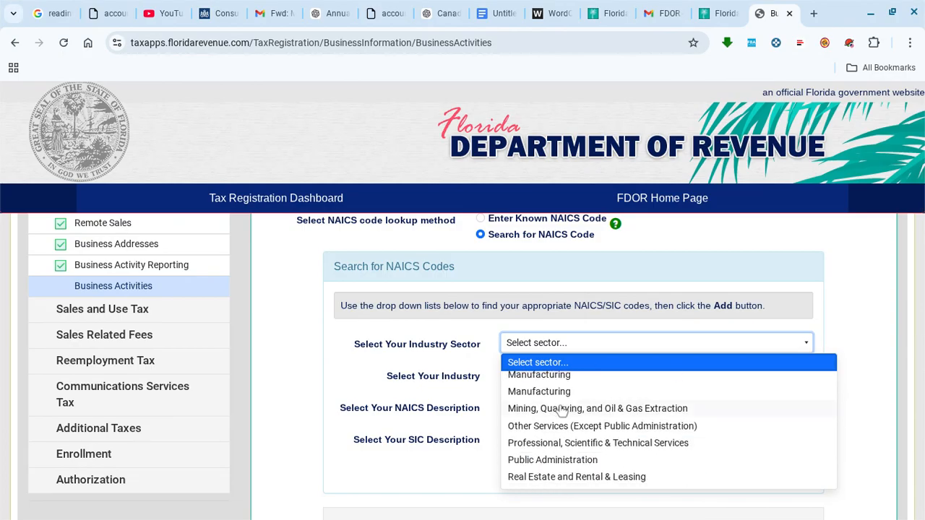
left_click(533, 421)
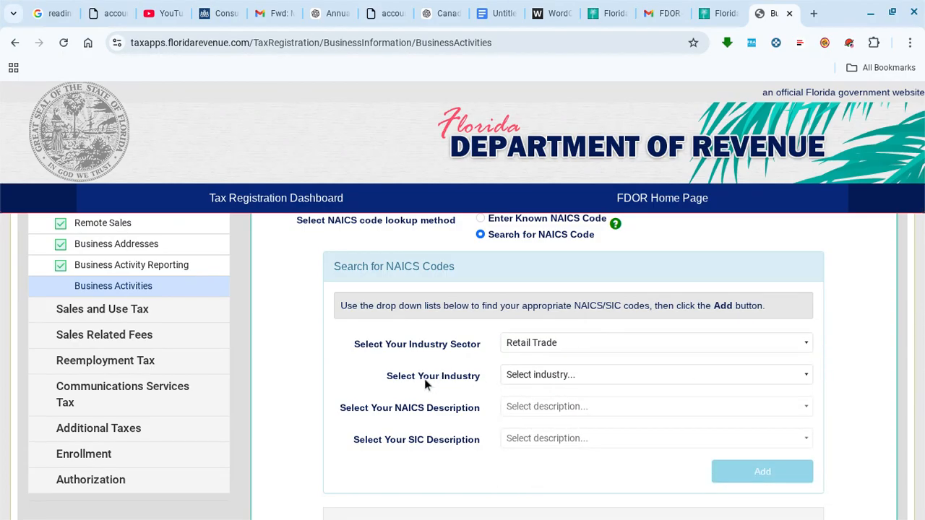
left_click(561, 376)
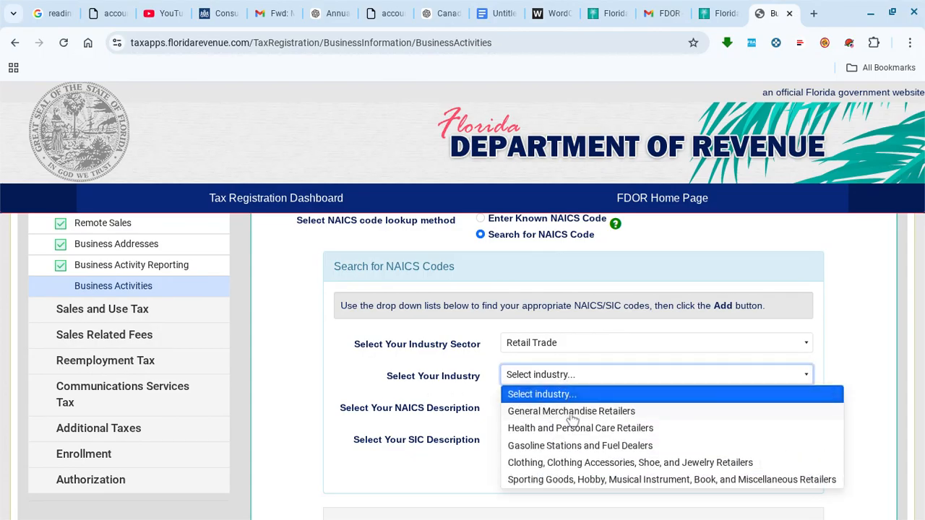
left_click(576, 413)
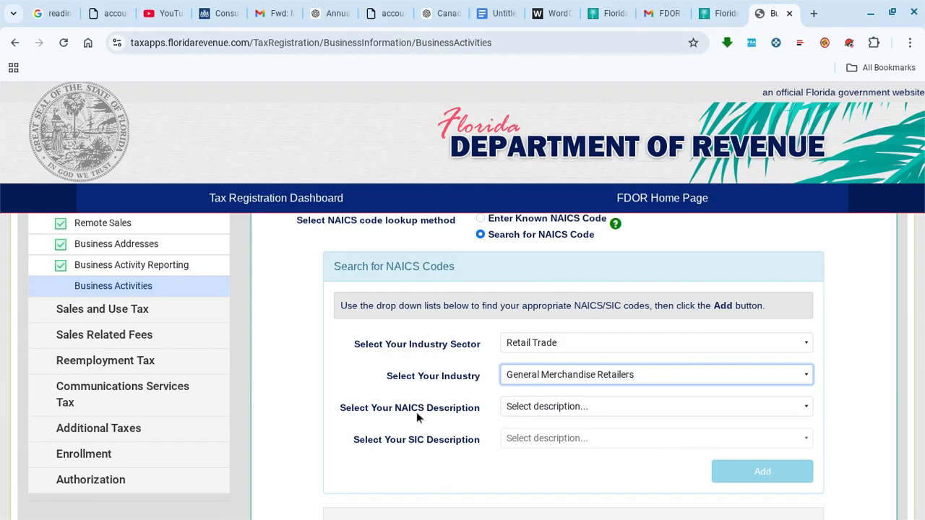
left_click(561, 409)
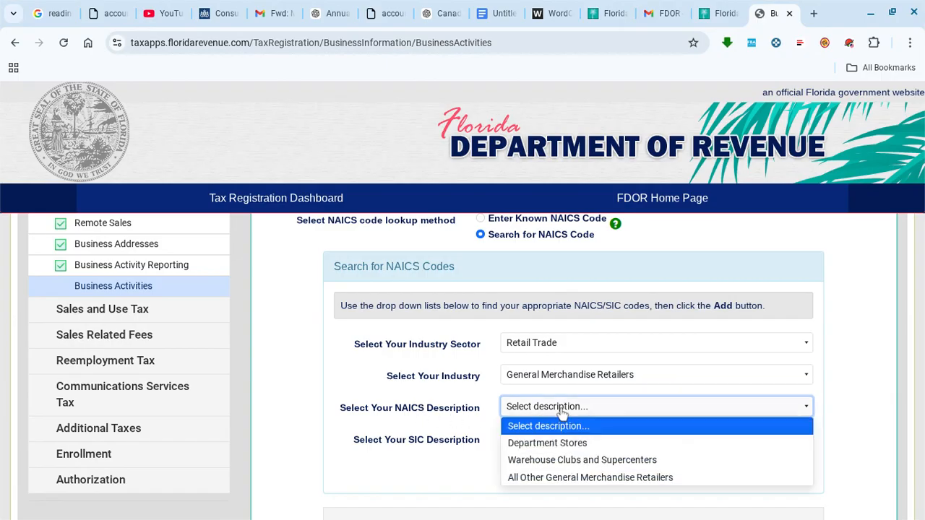
scroll(561, 412, "down", 1)
left_click(561, 397)
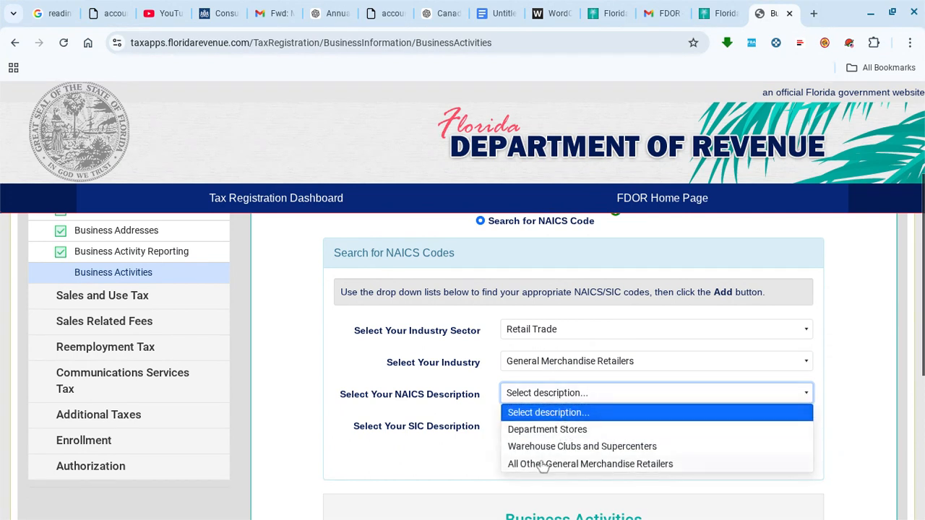
left_click(587, 465)
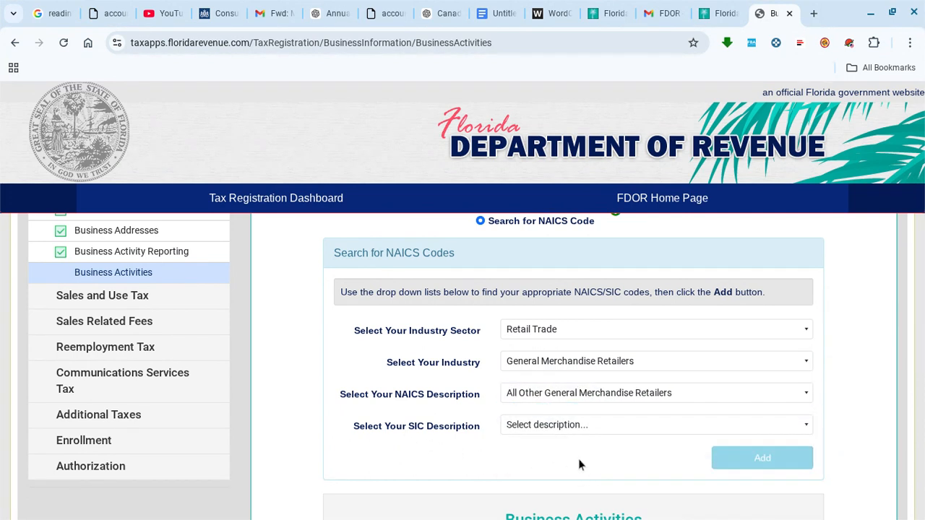
- Pick SIC 5399 Miscellaneous General Merchandise Stores, add the activity, and save
left_click(581, 430)
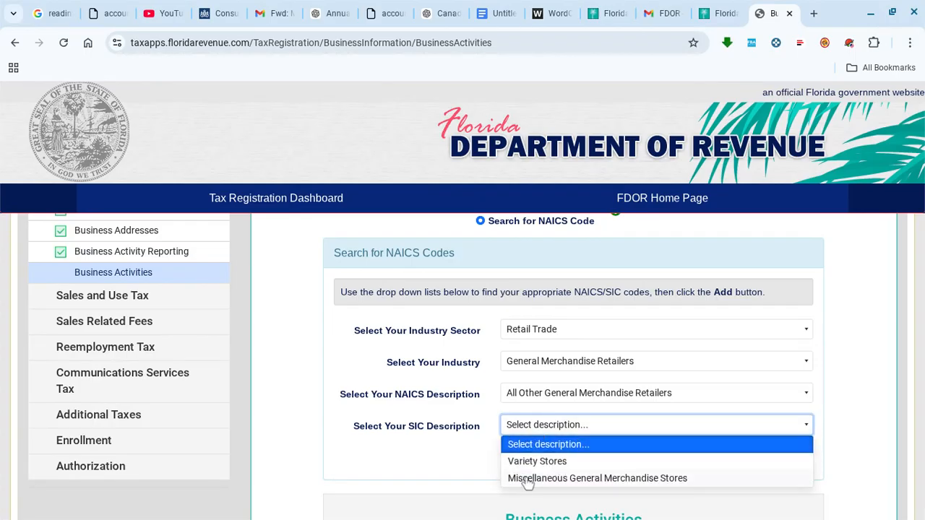
left_click(536, 478)
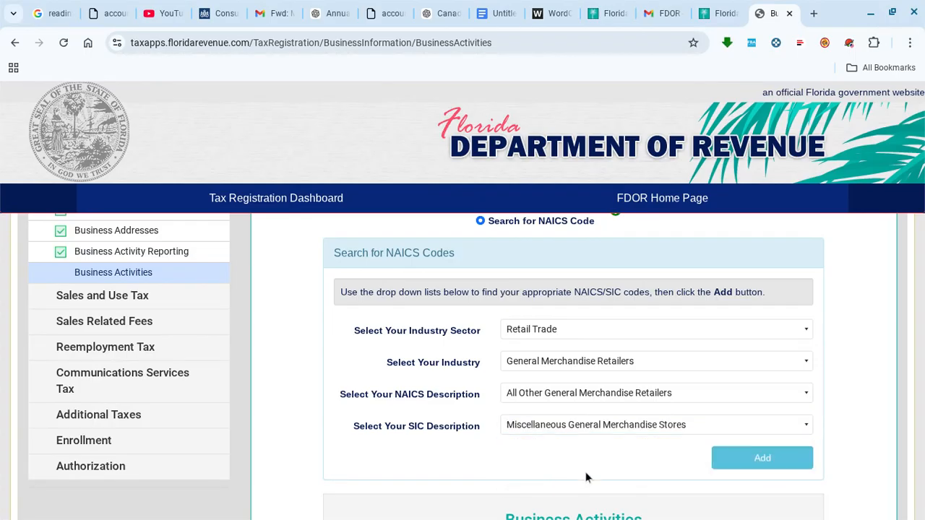
scroll(620, 445, "down", 1)
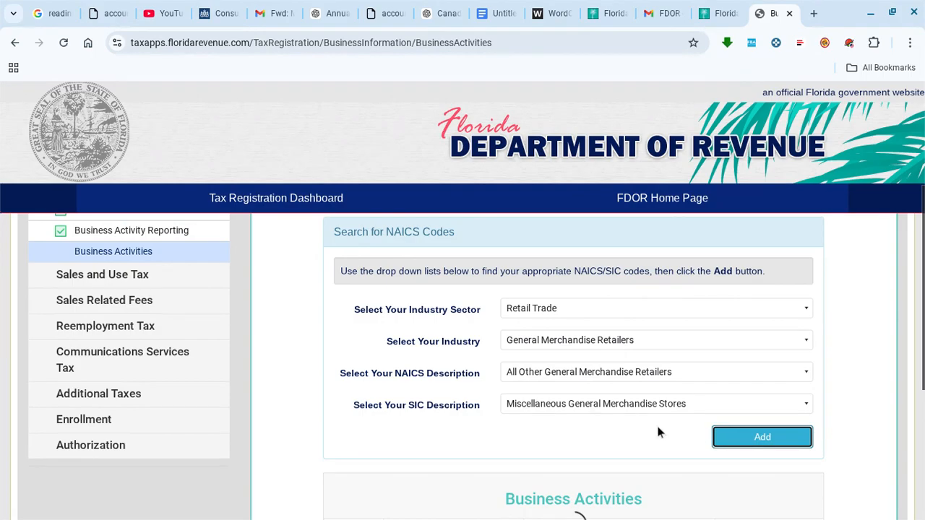
left_click(730, 436)
left_click(463, 327)
scroll(506, 346, "down", 3)
left_click(795, 359)
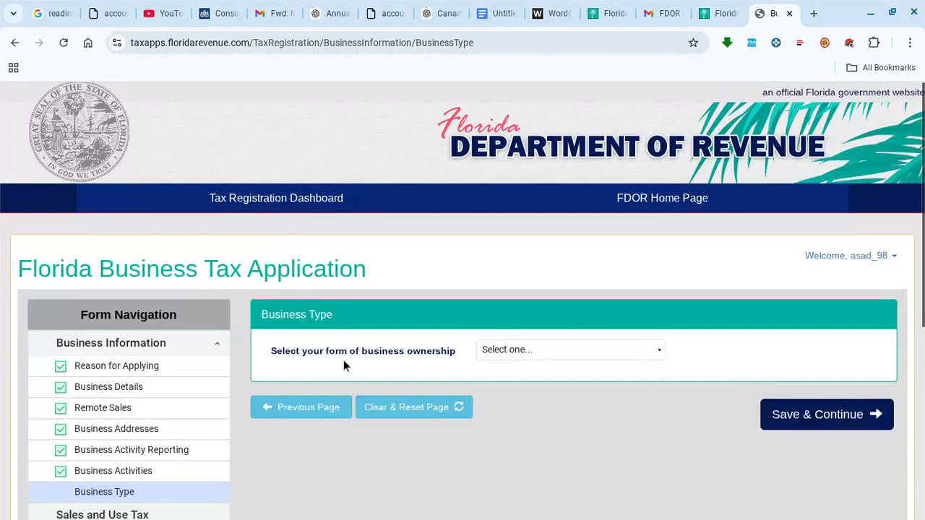
- Set the business ownership type to limited liability company and save
left_click(555, 360)
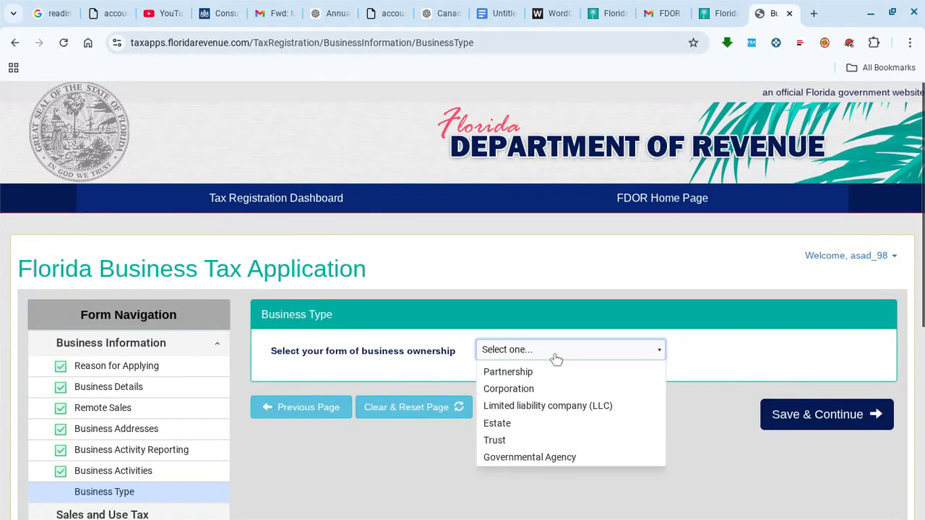
left_click(554, 438)
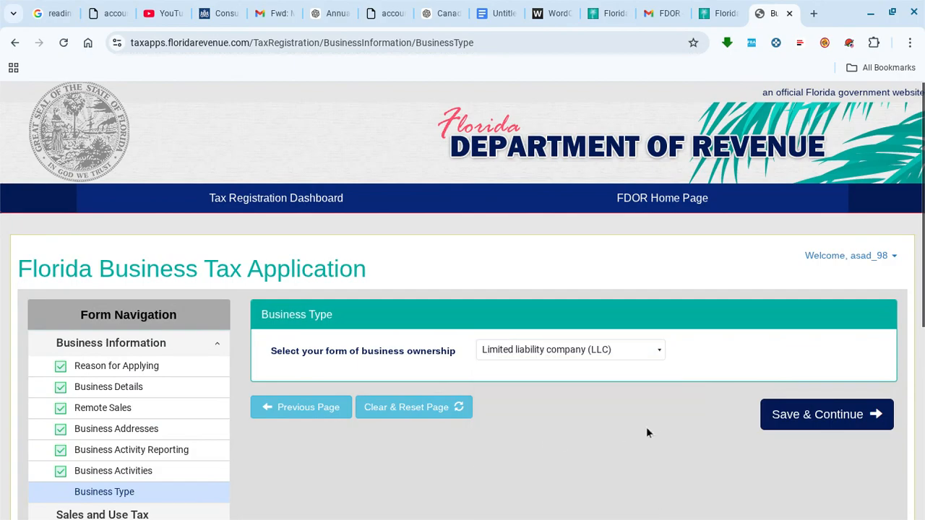
left_click(795, 418)
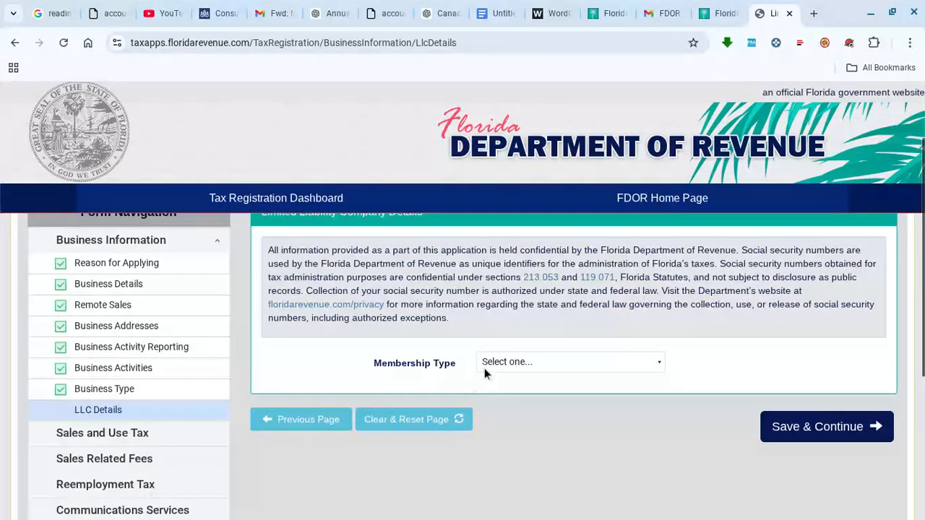
- Make the LLC a single-member C Corporation identified by FEIN, enter the FEIN, and save
left_click(542, 369)
left_click(540, 399)
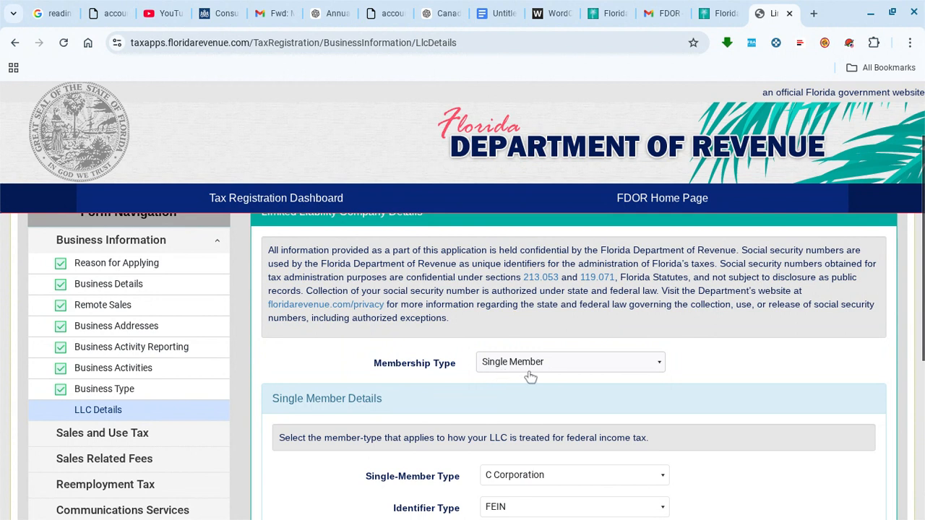
scroll(462, 367, "down", 2)
scroll(506, 361, "down", 1)
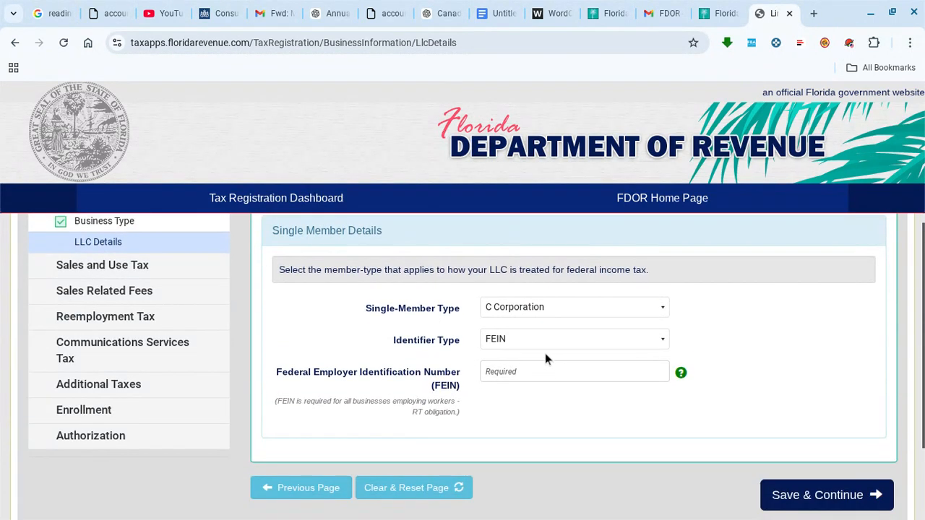
left_click(530, 380)
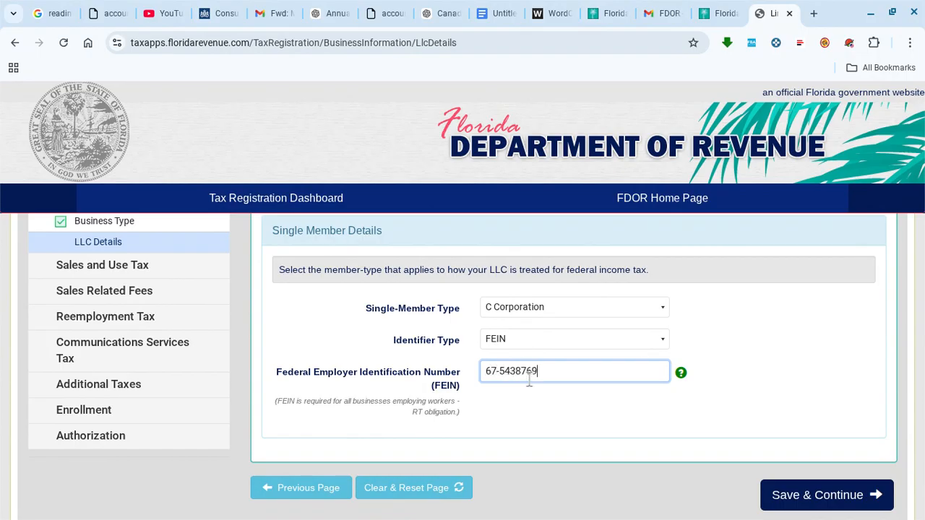
left_click(572, 415)
scroll(571, 415, "down", 1)
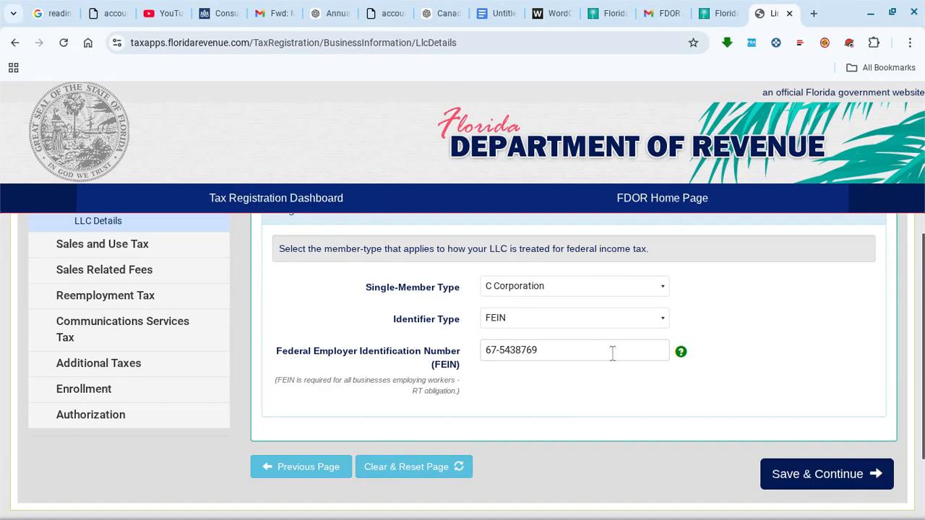
left_click(811, 476)
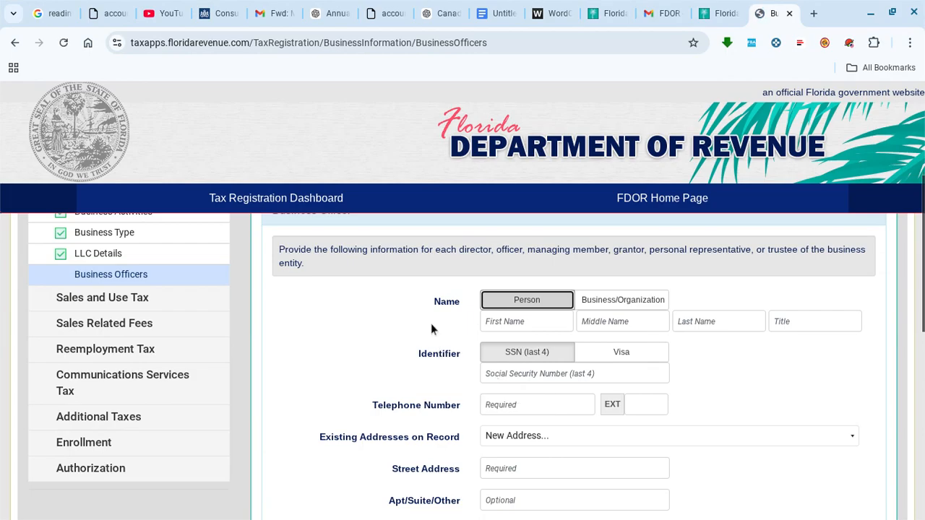
- Enter the business officer's first and last name
scroll(399, 315, "up", 1)
scroll(398, 315, "down", 2)
scroll(470, 270, "up", 2)
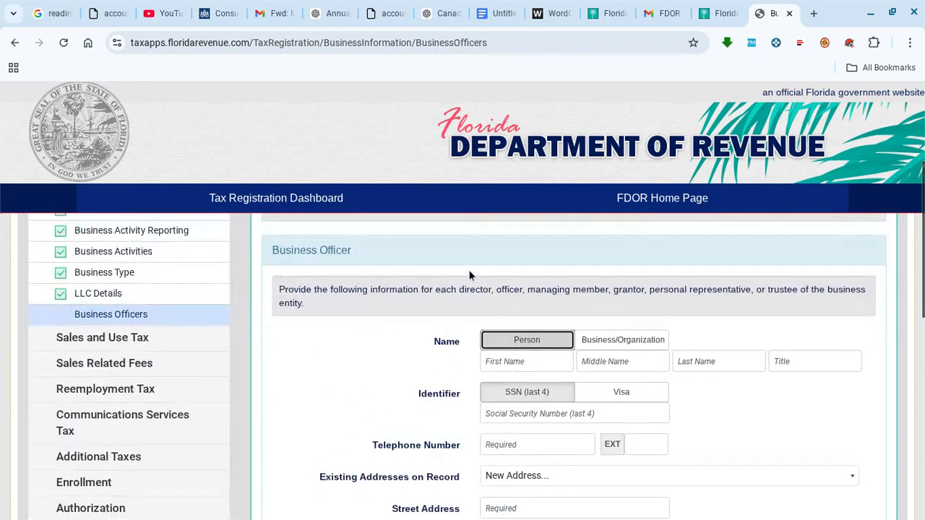
left_click(532, 378)
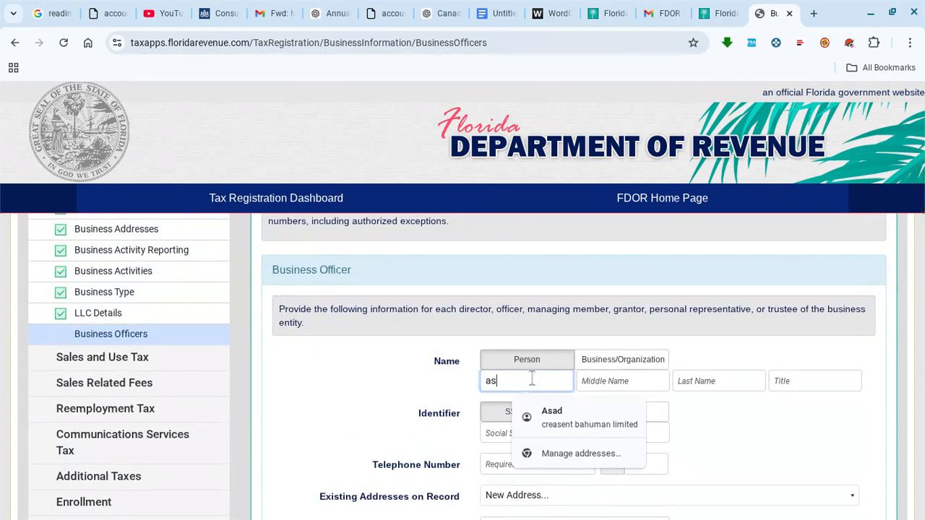
left_click(695, 383)
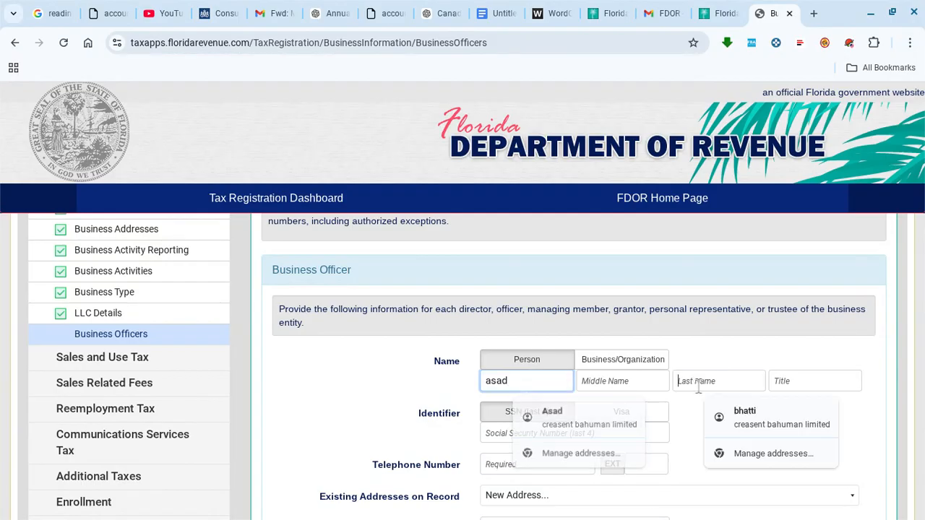
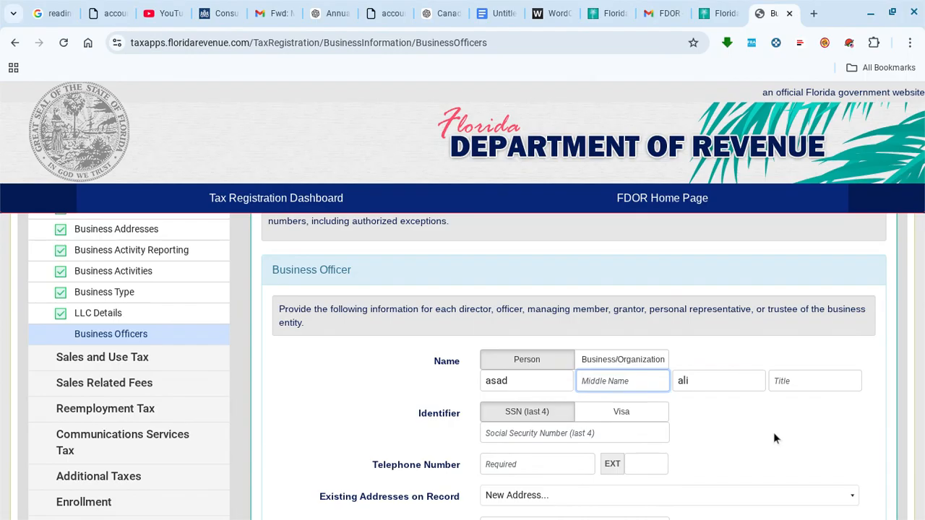
left_click(796, 384)
- Give the officer the title Director and enter the SSN's last four digits
type("Director")
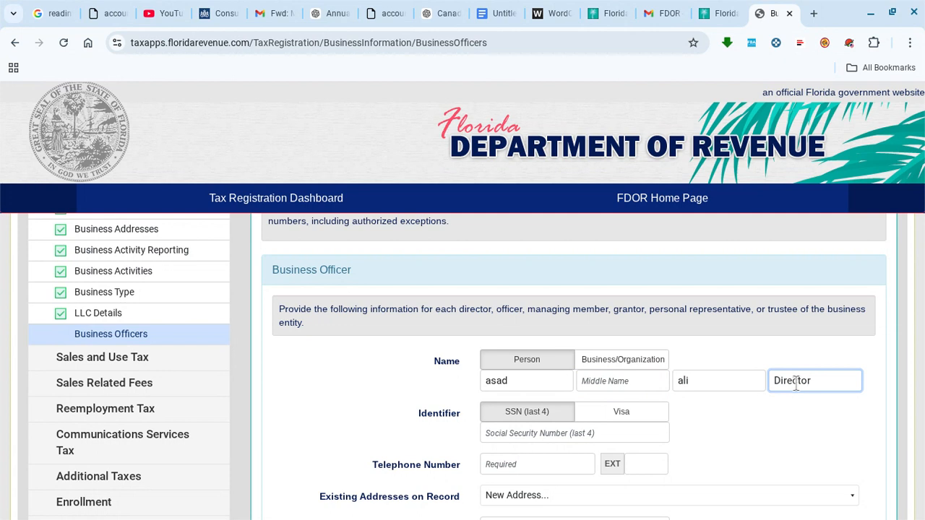
left_click(784, 421)
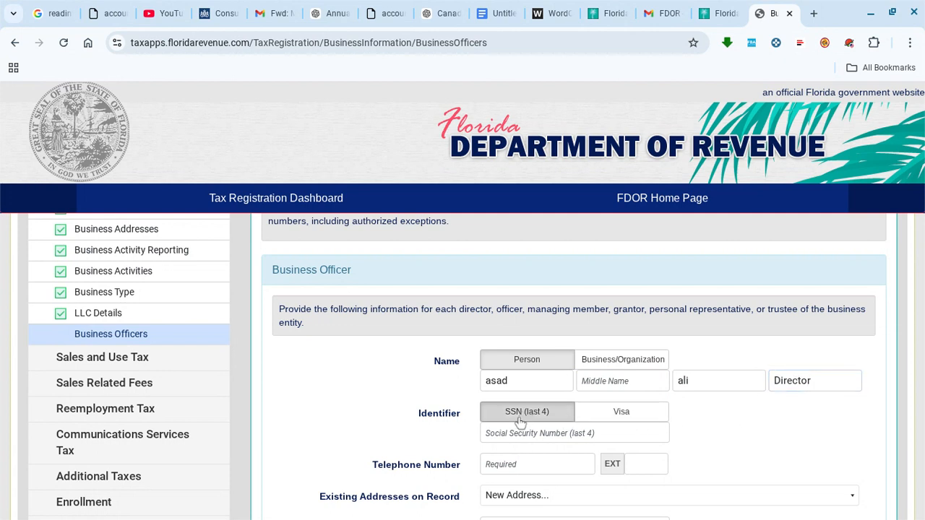
left_click(536, 433)
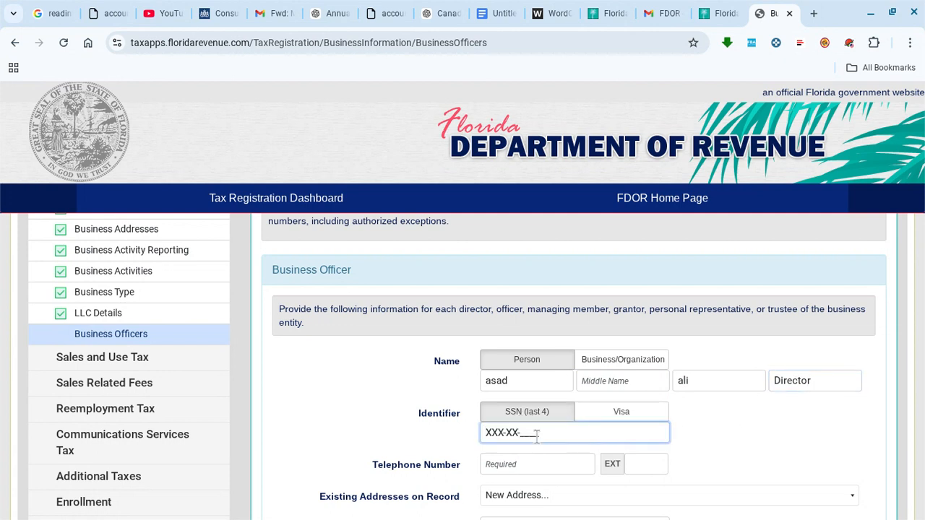
- Finish the officer's SSN, autofill the phone and address, and delete 'limited' from the street
left_click(698, 450)
scroll(717, 450, "down", 3)
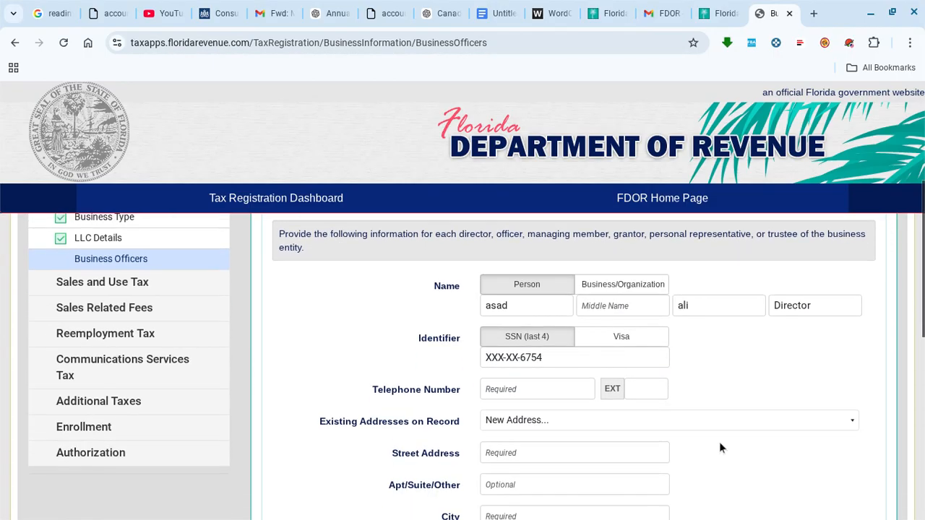
left_click(555, 361)
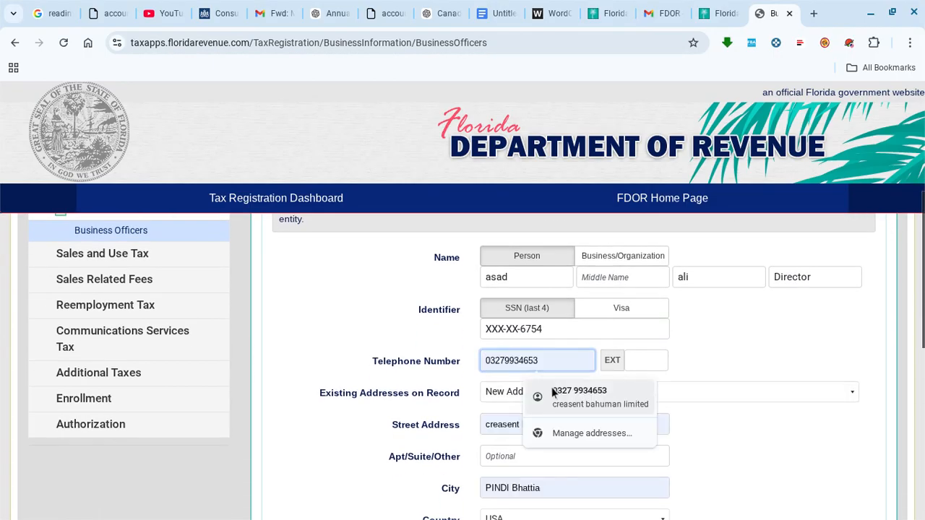
left_click(571, 394)
left_click(623, 423)
double_click(622, 422)
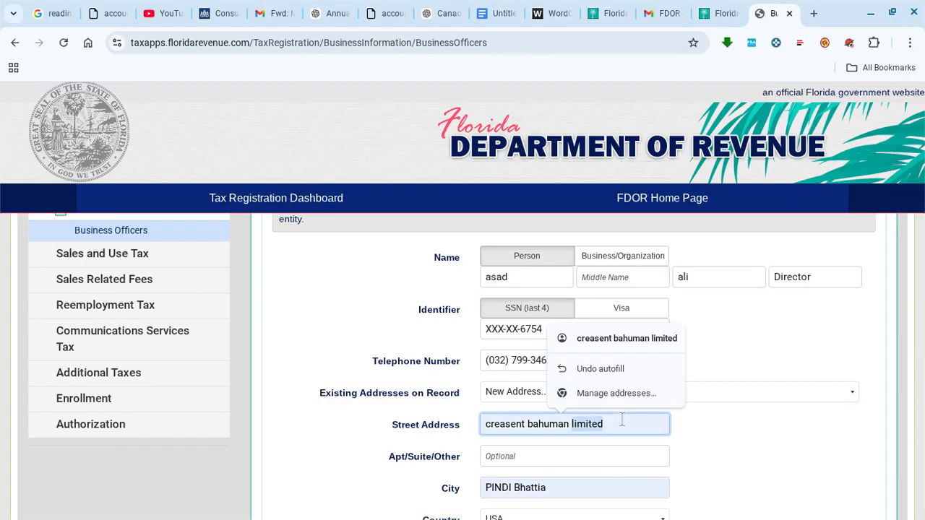
key("BackSpace")
key("BackSpace")
key("BackSpace")
key("BackSpace")
key("BackSpace")
key("BackSpace")
key("BackSpace")
key("BackSpace")
key("BackSpace")
key("BackSpace")
key("BackSpace")
key("BackSpace")
key("BackSpace")
key("BackSpace")
key("BackSpace")
key("BackSpace")
key("BackSpace")
key("BackSpace")
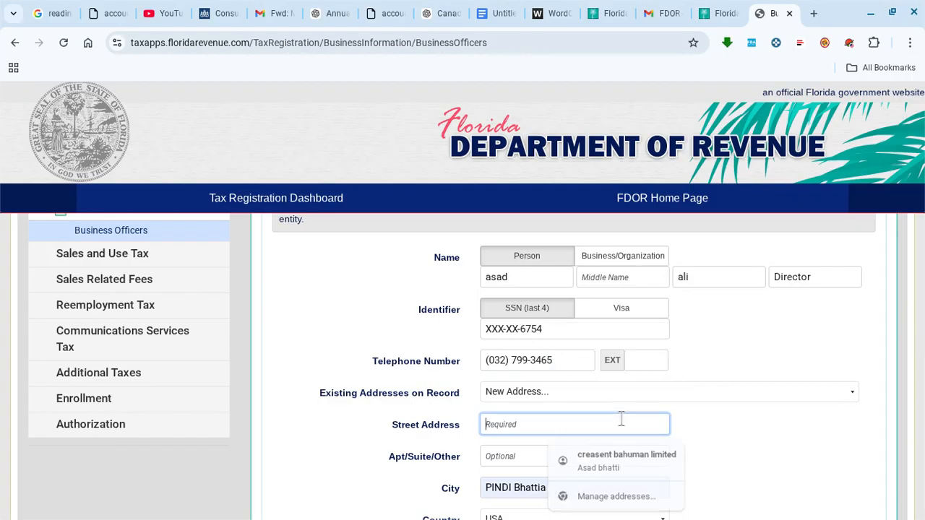
- Use the first saved address on record and add the Director to Existing Officers
left_click(603, 395)
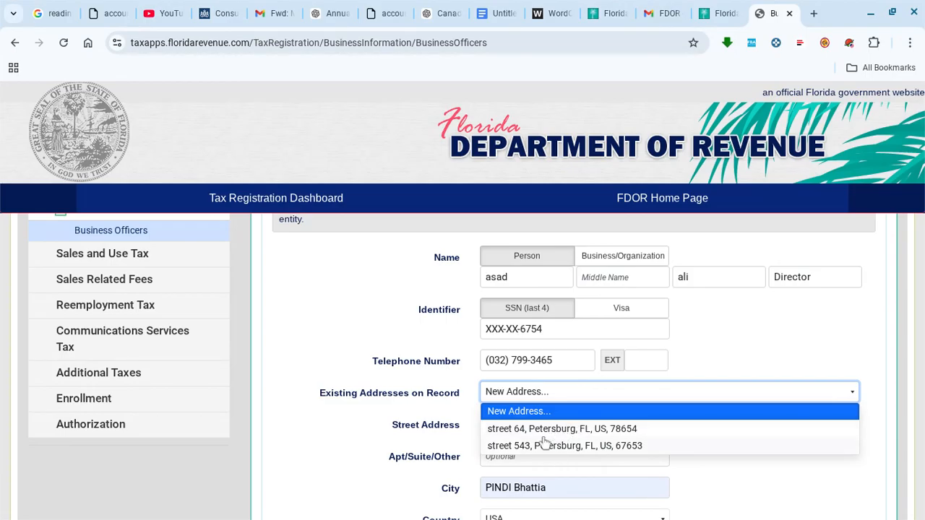
left_click(543, 431)
scroll(744, 435, "down", 5)
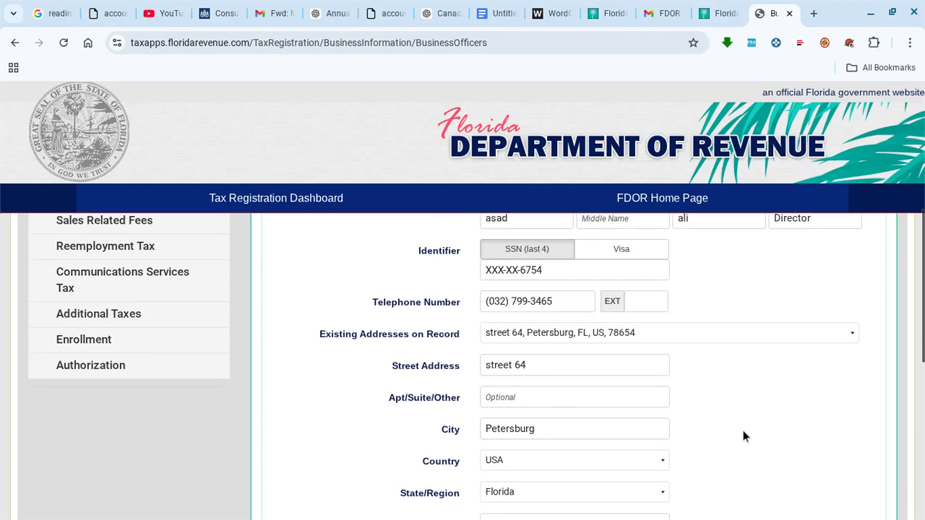
scroll(584, 402, "down", 1)
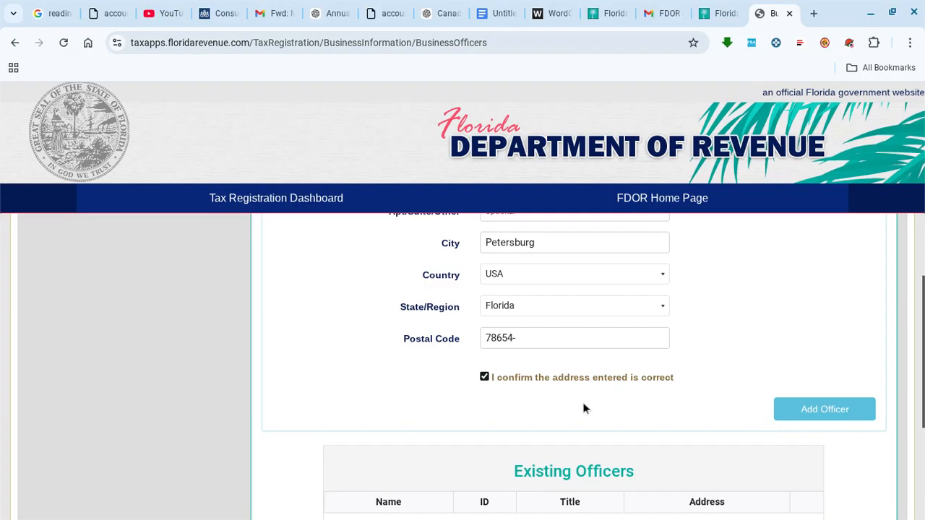
left_click(784, 409)
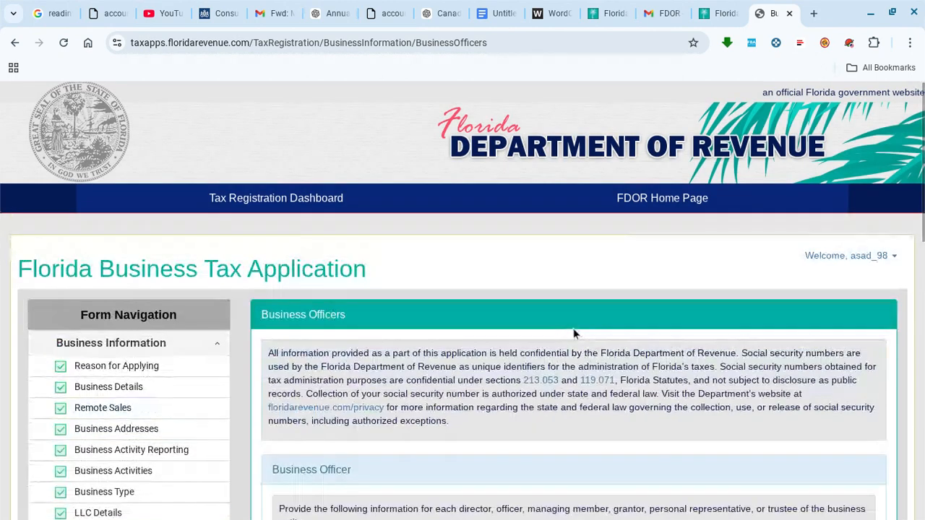
- Save the business officers and continue to Business Dates
scroll(578, 323, "down", 3)
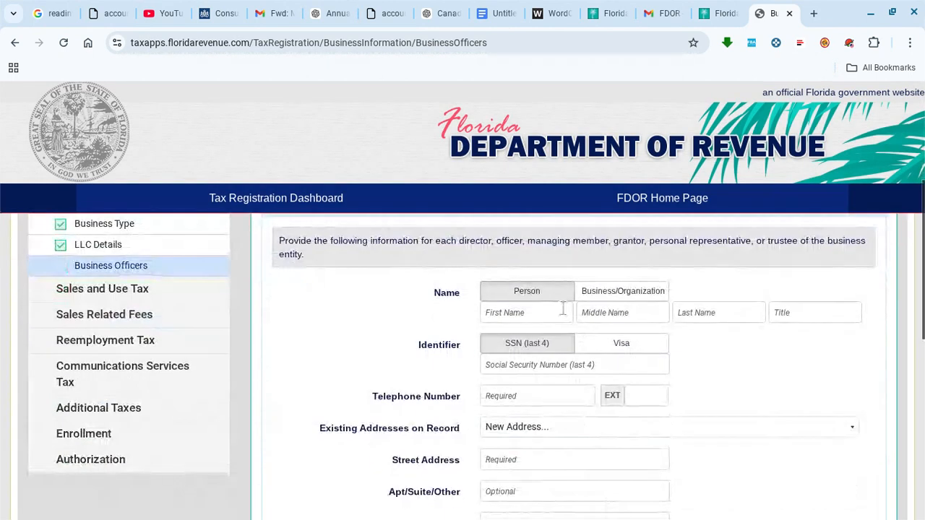
scroll(461, 352, "down", 3)
scroll(461, 352, "down", 2)
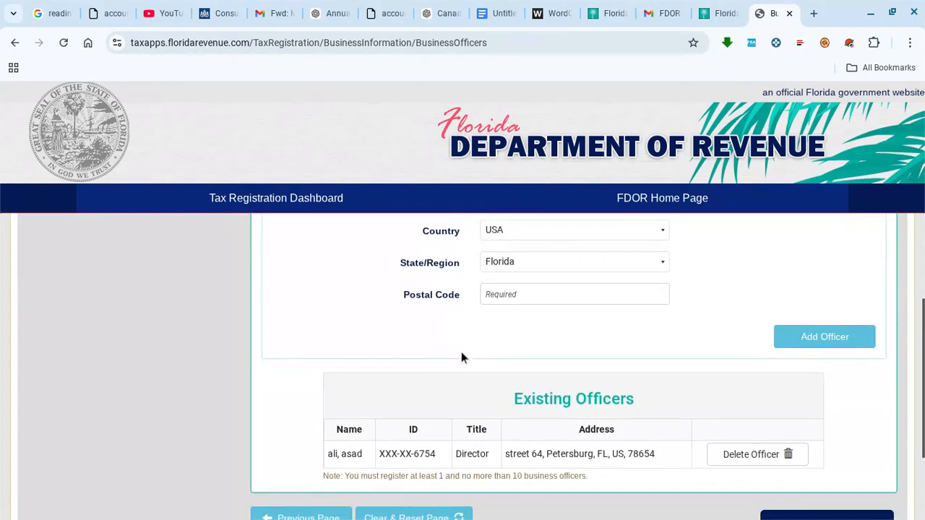
scroll(461, 351, "down", 2)
left_click(841, 367)
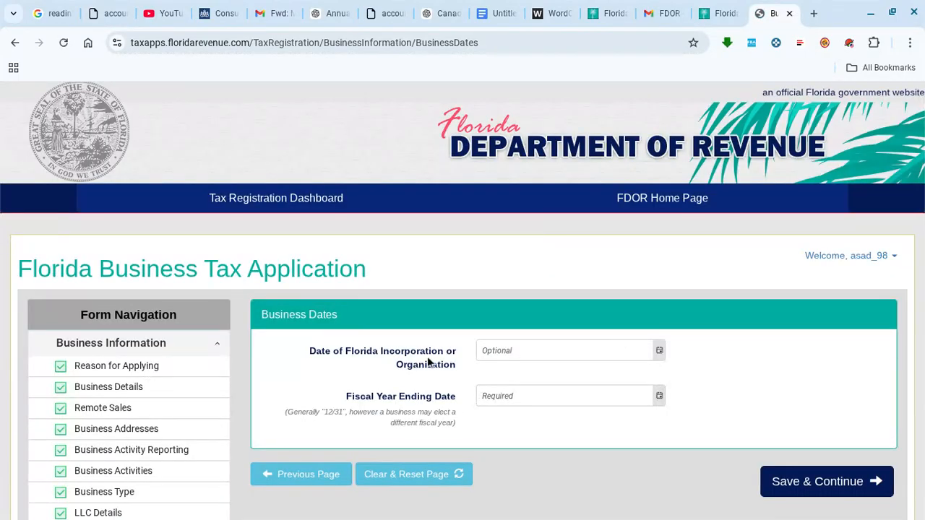
- Set the incorporation date to 07/17/2025 using the date picker
left_click(538, 350)
left_click(582, 127)
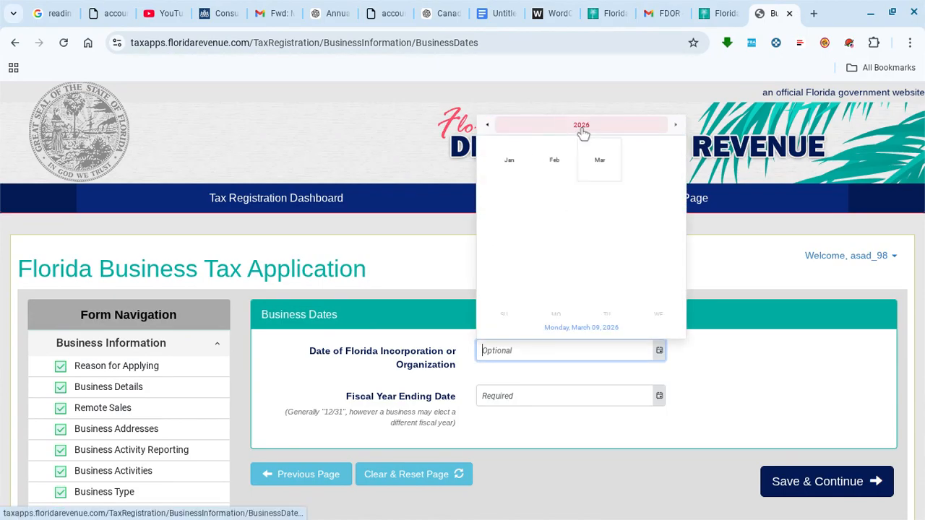
left_click(490, 125)
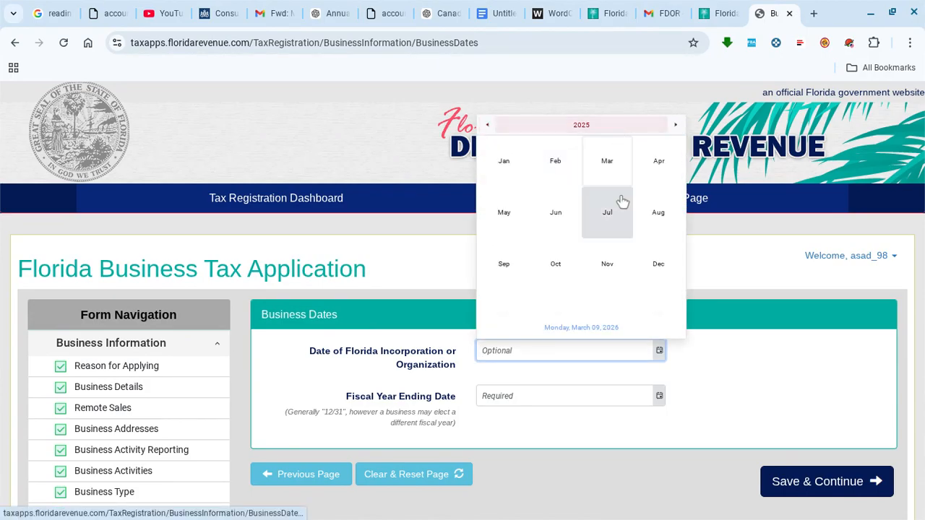
left_click(607, 212)
left_click(601, 226)
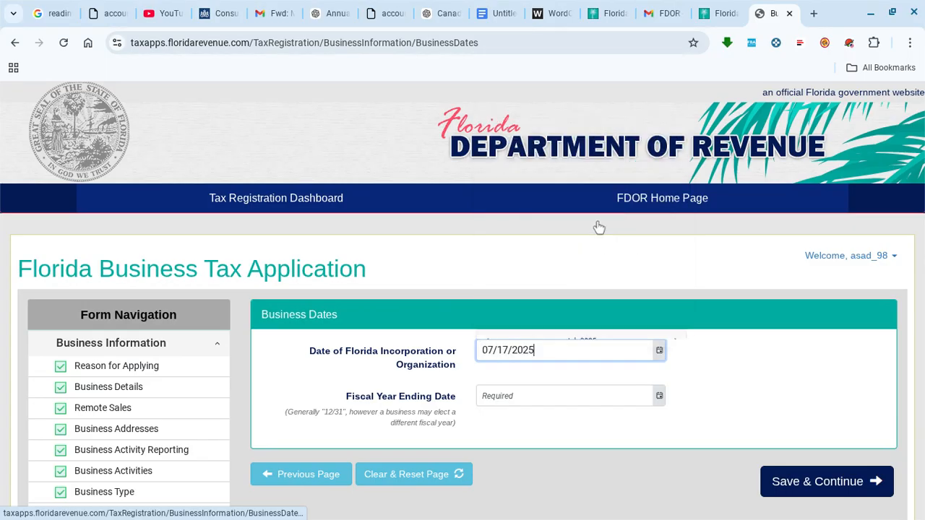
left_click(752, 357)
- Enter 12/31 as the fiscal year ending date and save the business dates
scroll(752, 357, "down", 1)
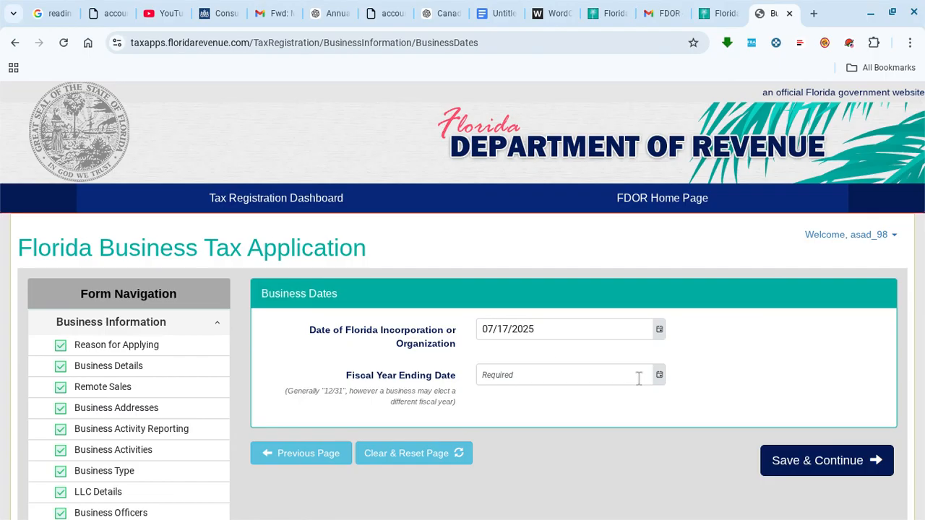
left_click(556, 383)
type("12")
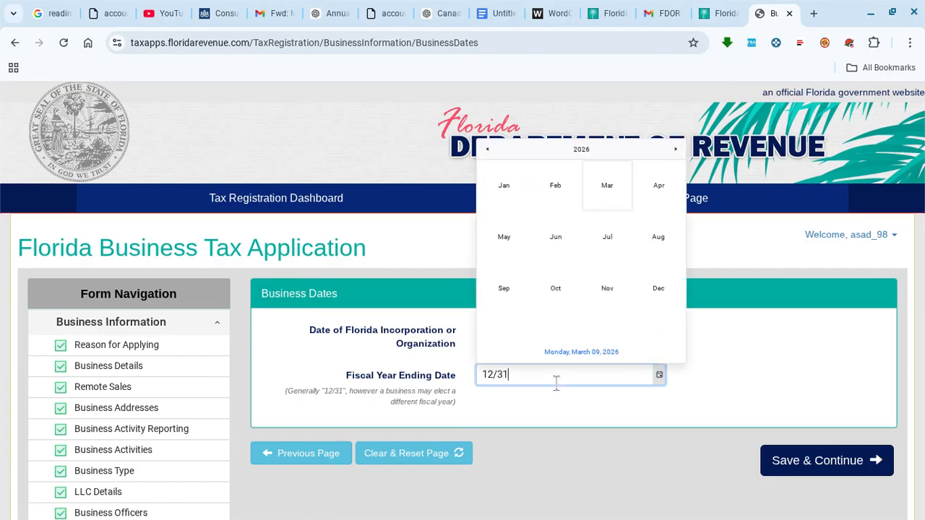
type("/31")
left_click(715, 379)
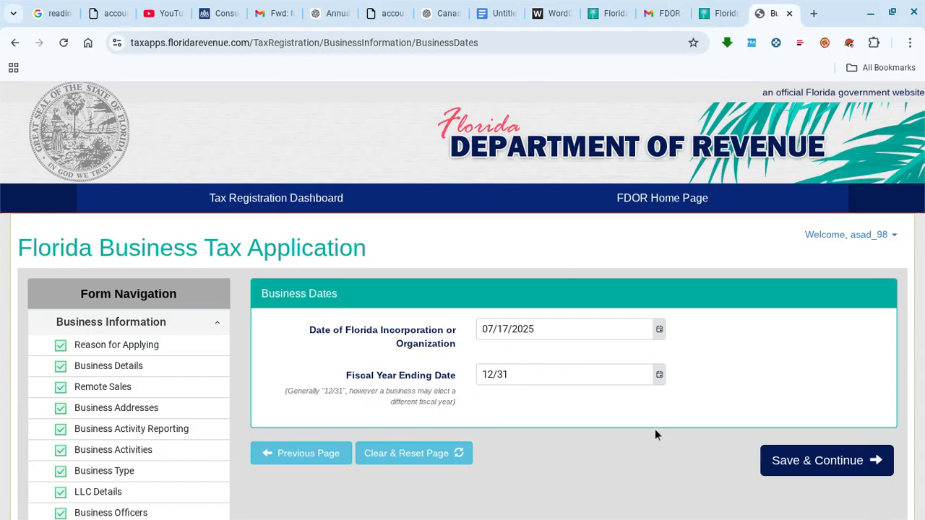
left_click(787, 461)
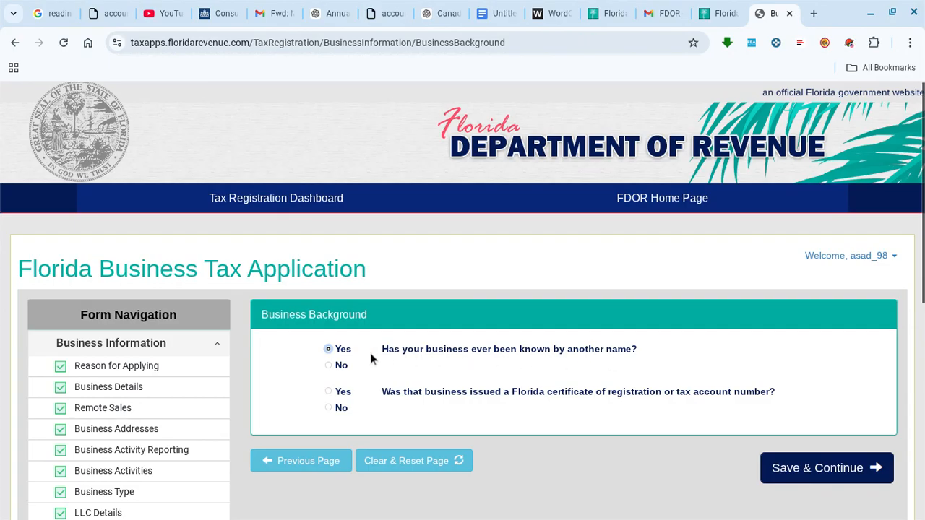
- Answer No to other business names and prior Florida registration, then save Business Background
left_click(328, 366)
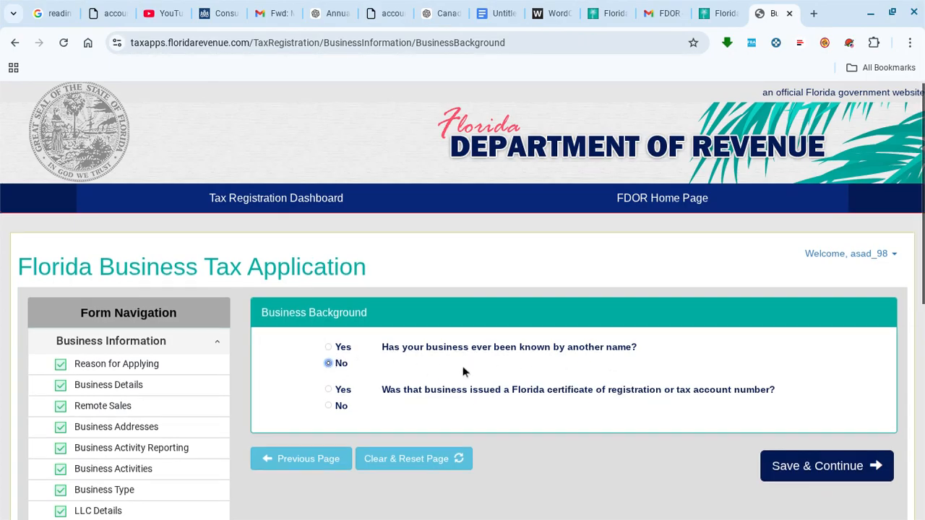
scroll(448, 354, "down", 2)
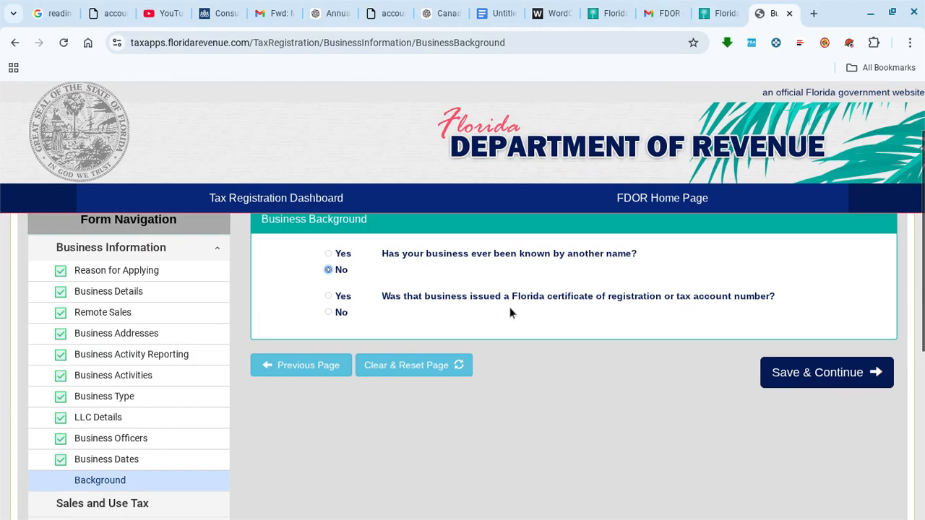
left_click(329, 313)
left_click(823, 381)
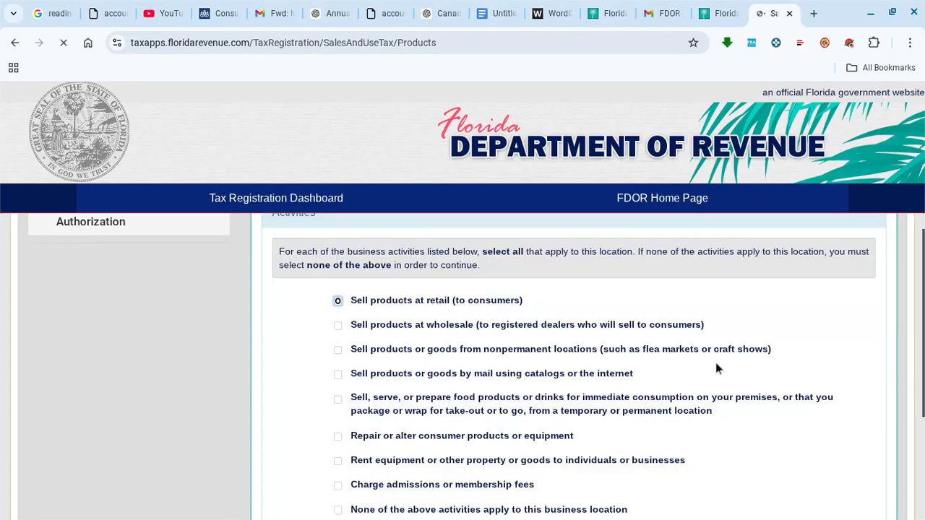
- Select selling products by mail or internet as the only product activity and save
scroll(415, 390, "up", 3)
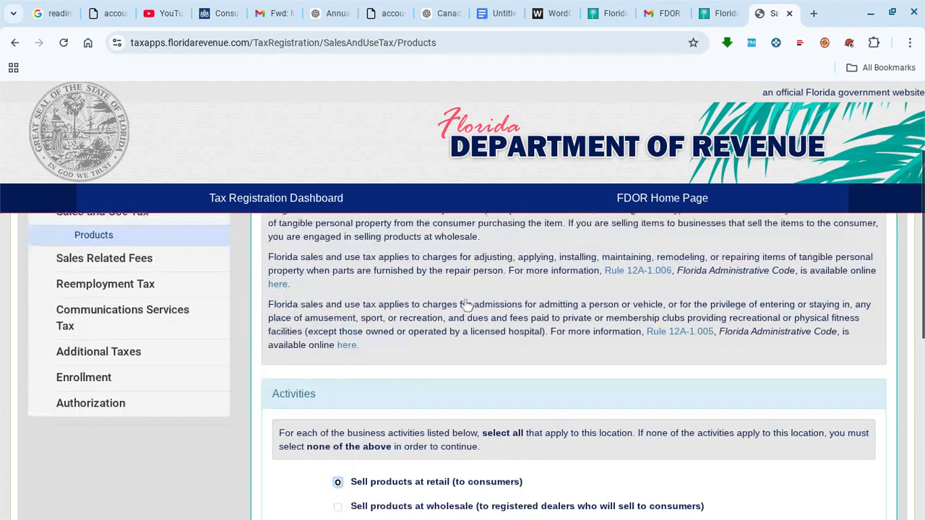
scroll(415, 390, "down", 3)
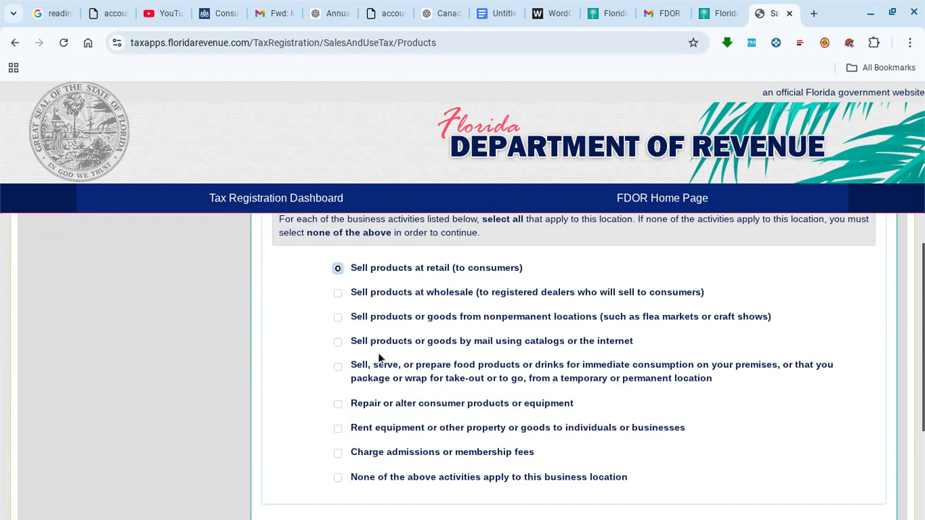
left_click(338, 342)
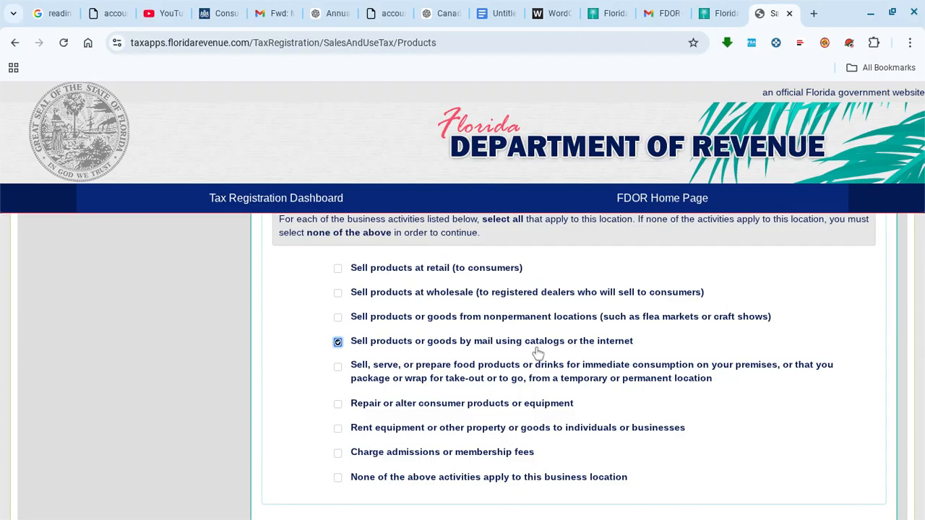
scroll(416, 326, "down", 3)
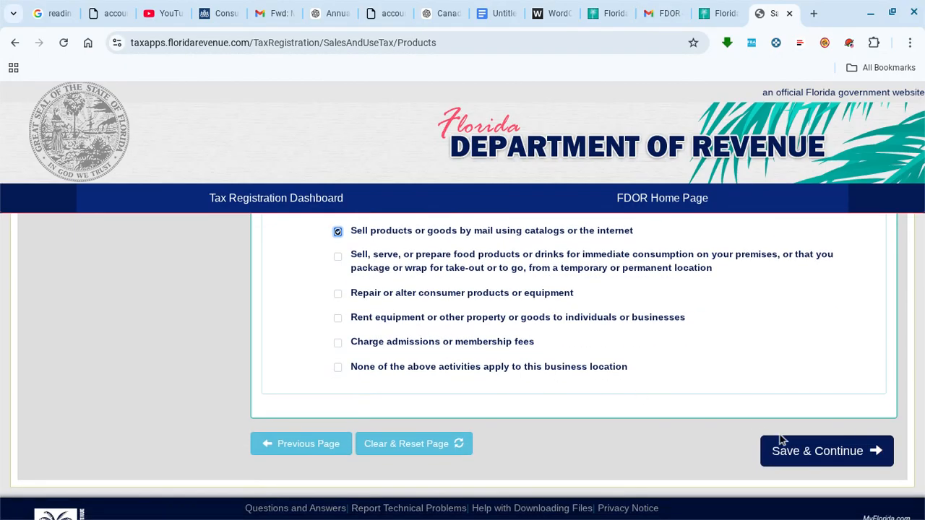
left_click(817, 448)
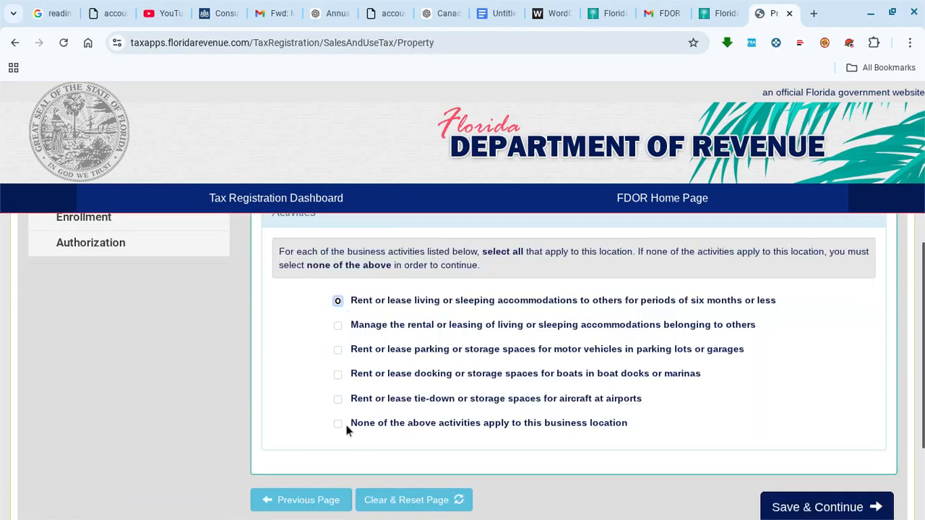
- Mark 'None of the above' for property rental, property contractor and services activities, saving each page
left_click(337, 424)
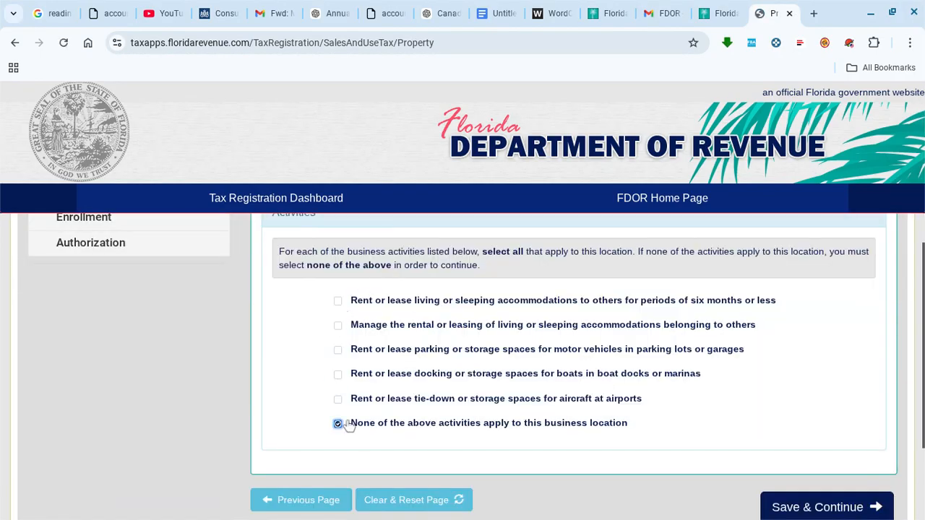
left_click(785, 501)
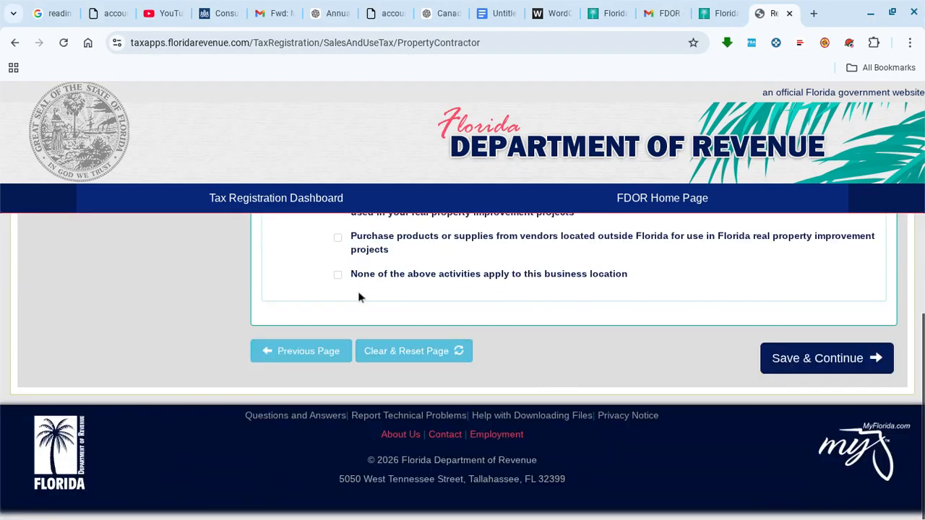
left_click(339, 278)
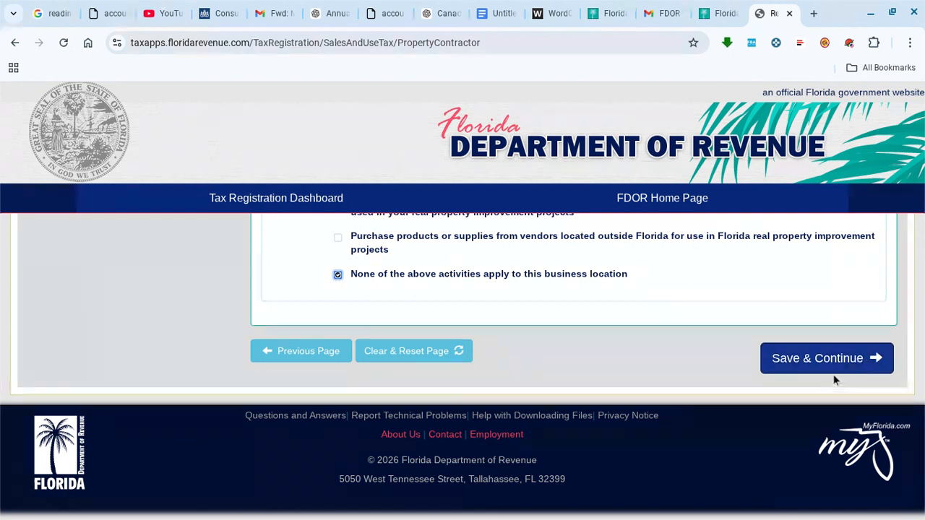
left_click(853, 360)
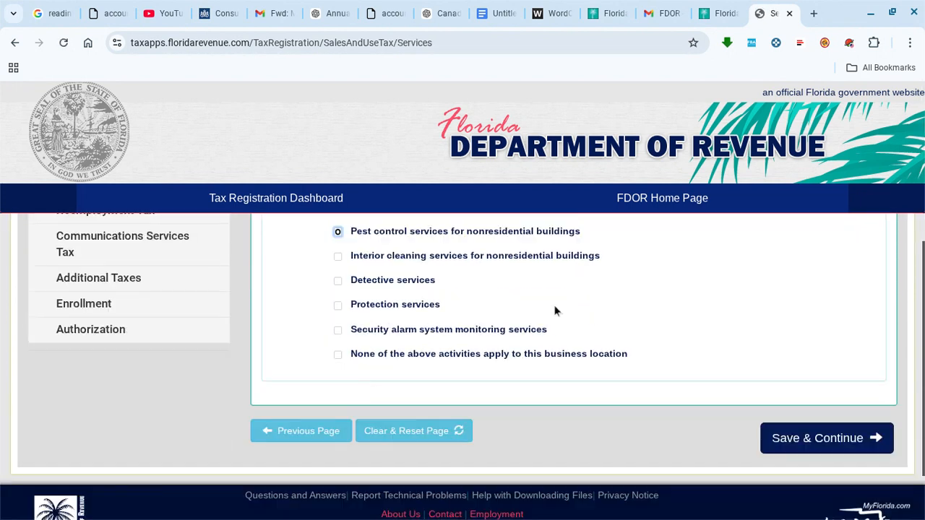
left_click(337, 354)
left_click(802, 438)
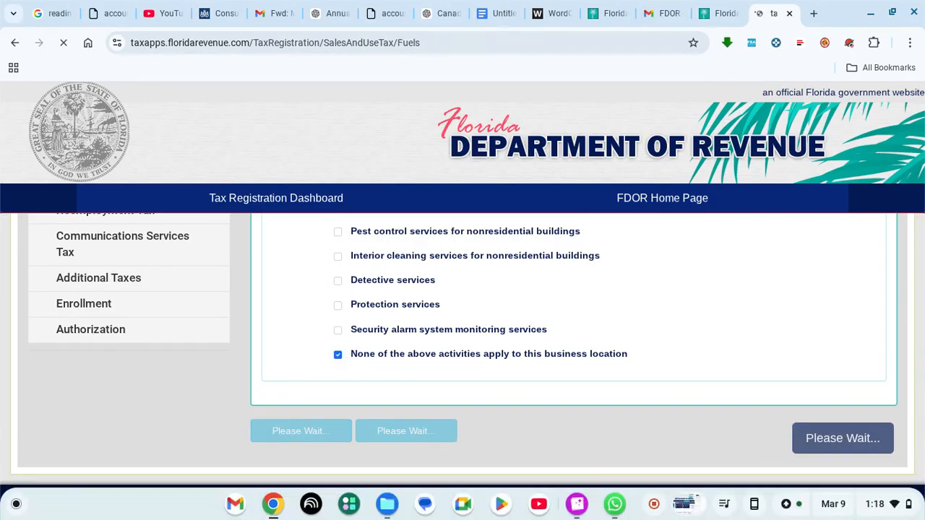
- Mark 'None of the above' for fuel, second-hand goods and amusement machine activities, saving each page
scroll(382, 330, "down", 3)
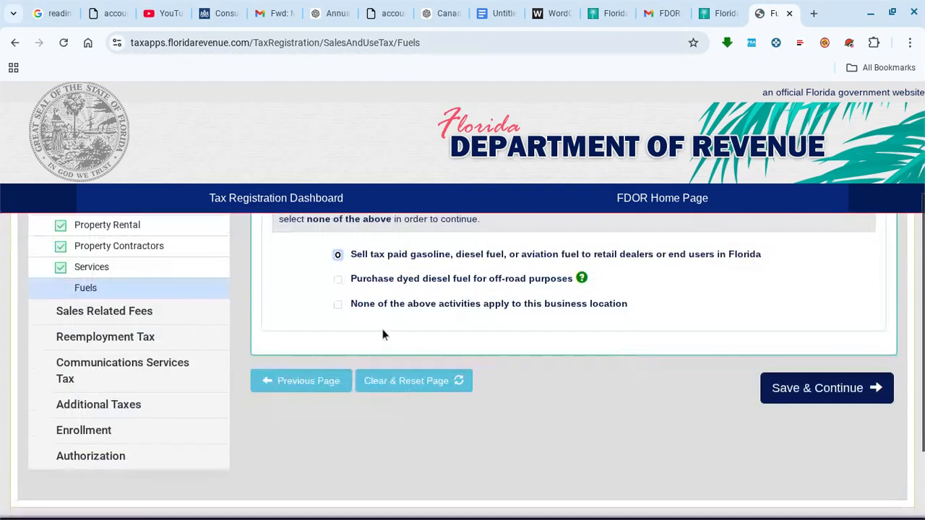
left_click(337, 304)
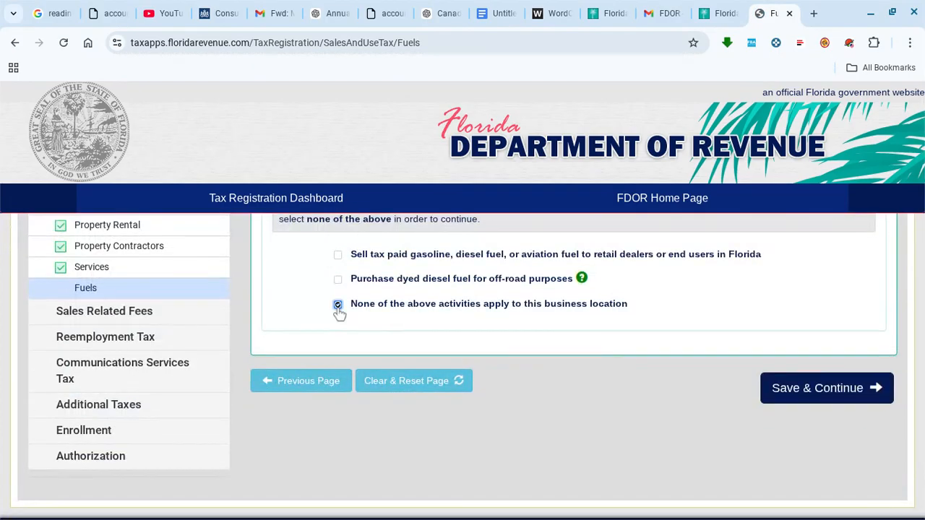
left_click(809, 394)
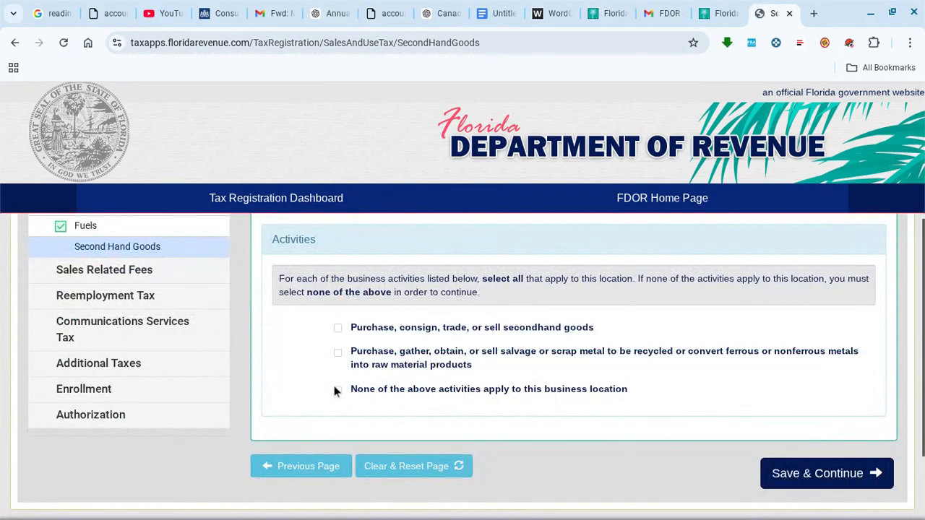
left_click(337, 390)
left_click(794, 484)
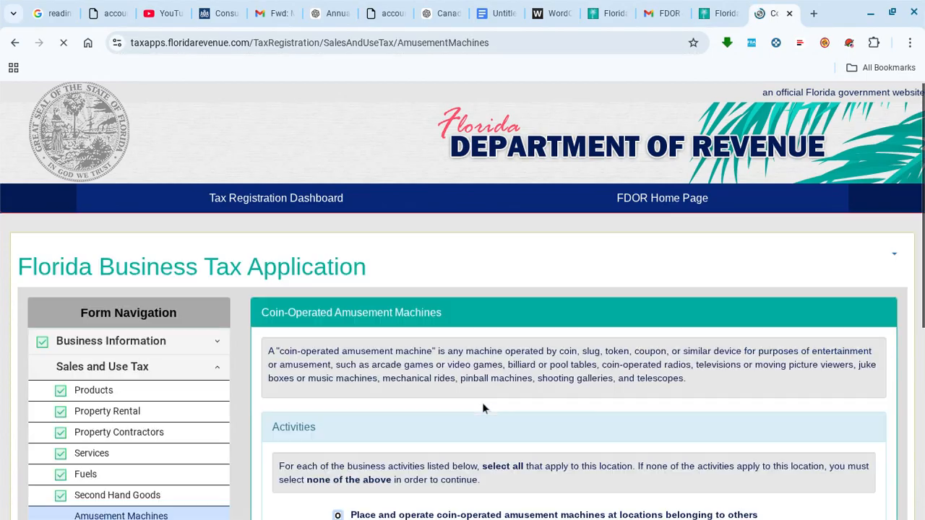
scroll(373, 339, "down", 3)
left_click(338, 330)
left_click(791, 425)
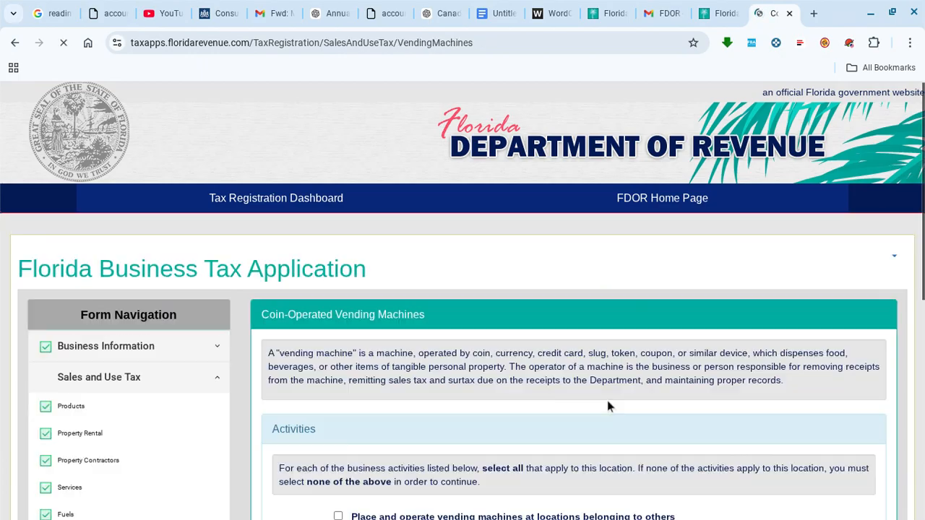
- Mark 'None of the above' for vending machine activities and save
scroll(369, 330, "down", 2)
scroll(367, 328, "up", 1)
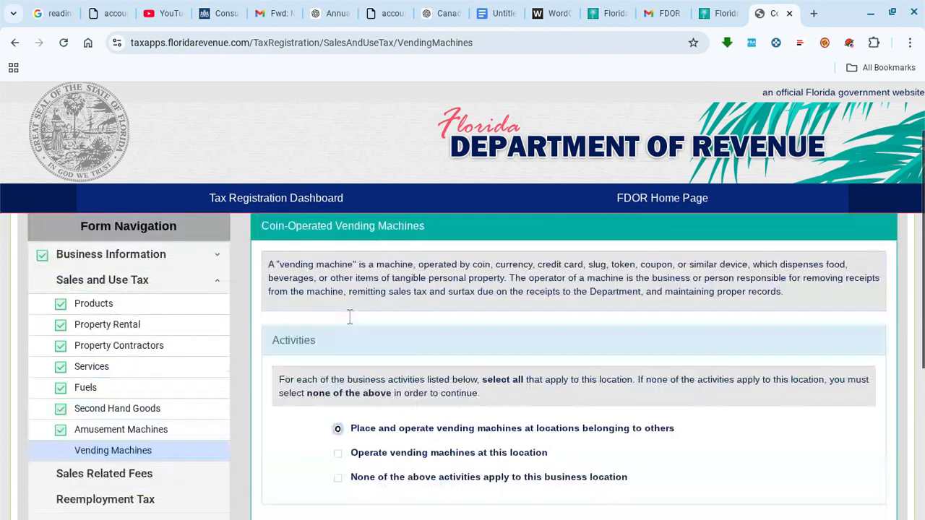
scroll(350, 317, "up", 1)
scroll(303, 271, "down", 5)
scroll(310, 264, "up", 3)
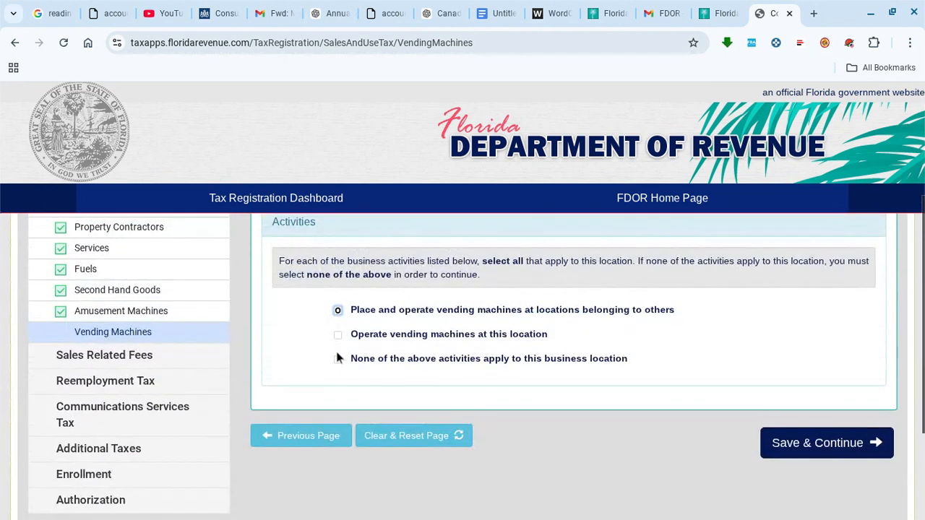
left_click(337, 359)
left_click(841, 451)
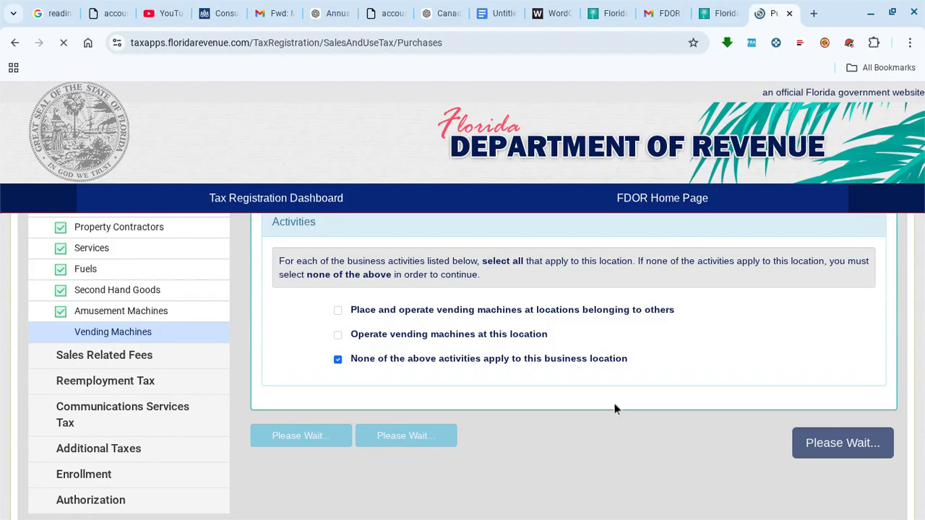
- On Purchases, apply for authority to remit sales tax for independent sellers and save
scroll(509, 311, "down", 4)
scroll(506, 311, "up", 4)
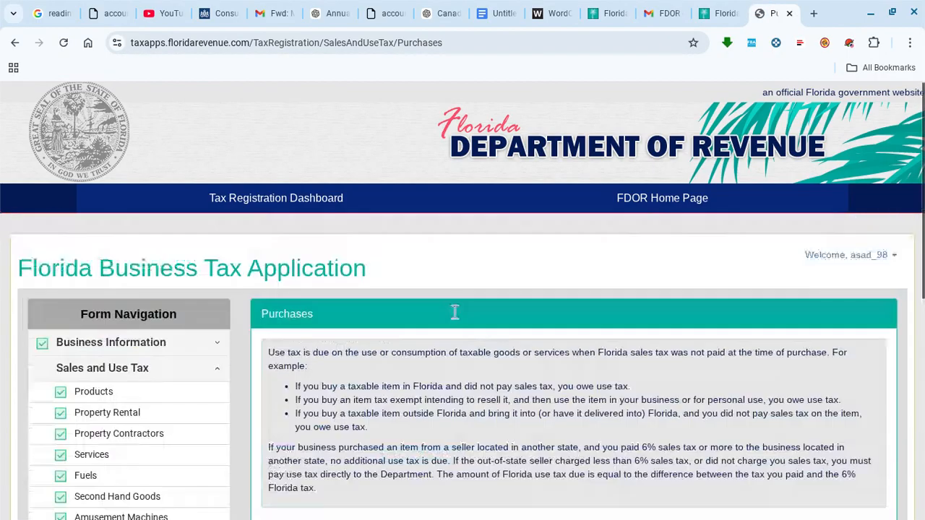
scroll(454, 314, "down", 2)
scroll(454, 314, "down", 2)
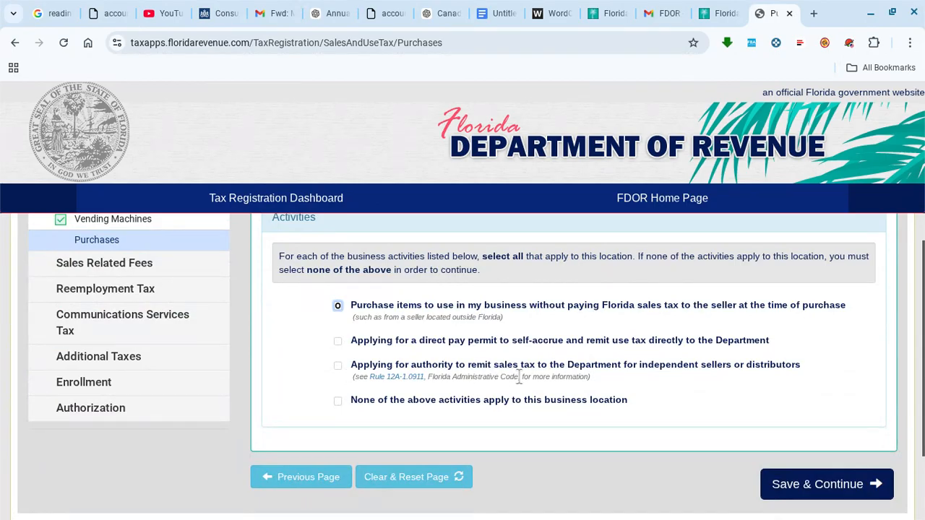
left_click(339, 367)
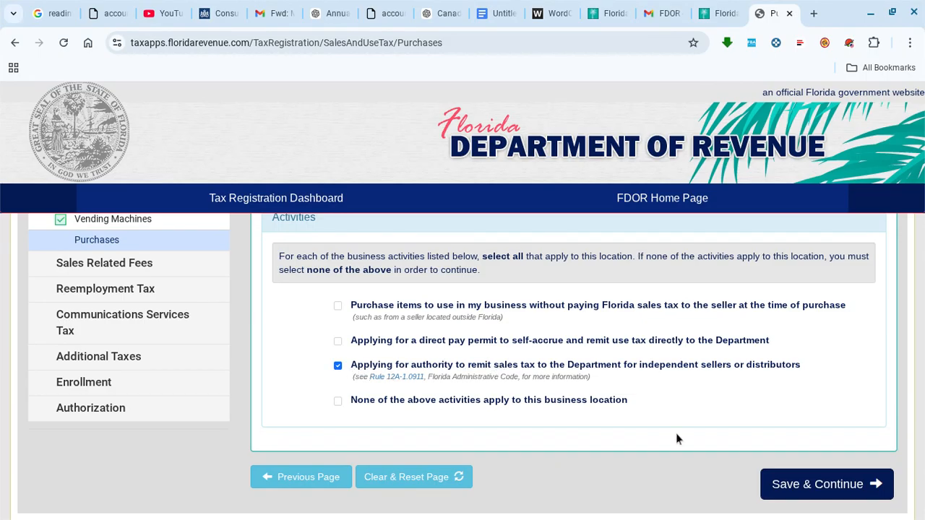
left_click(817, 490)
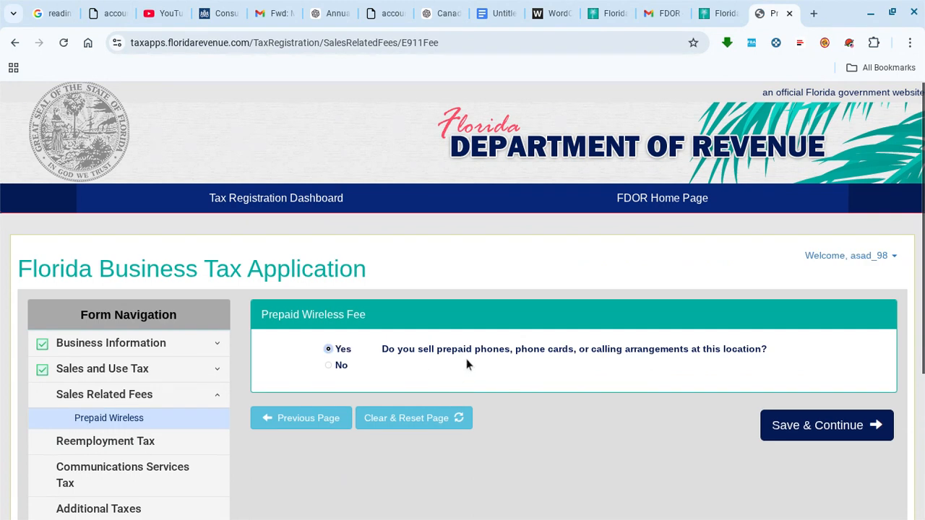
- Answer No to prepaid wireless sales and to new tires, lead-acid batteries and vehicle rental
left_click(333, 366)
left_click(767, 431)
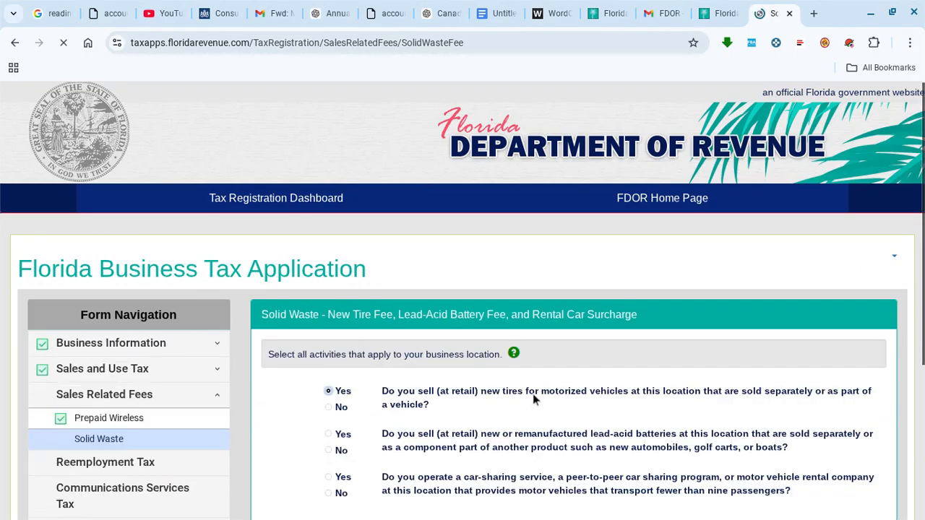
scroll(448, 394, "down", 2)
scroll(440, 388, "up", 1)
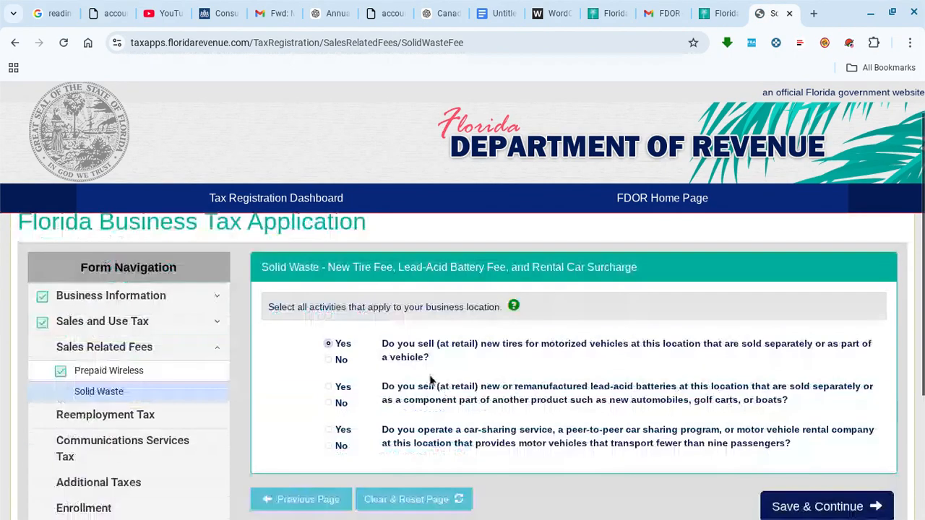
left_click(329, 360)
left_click(329, 403)
left_click(329, 446)
scroll(718, 490, "down", 1)
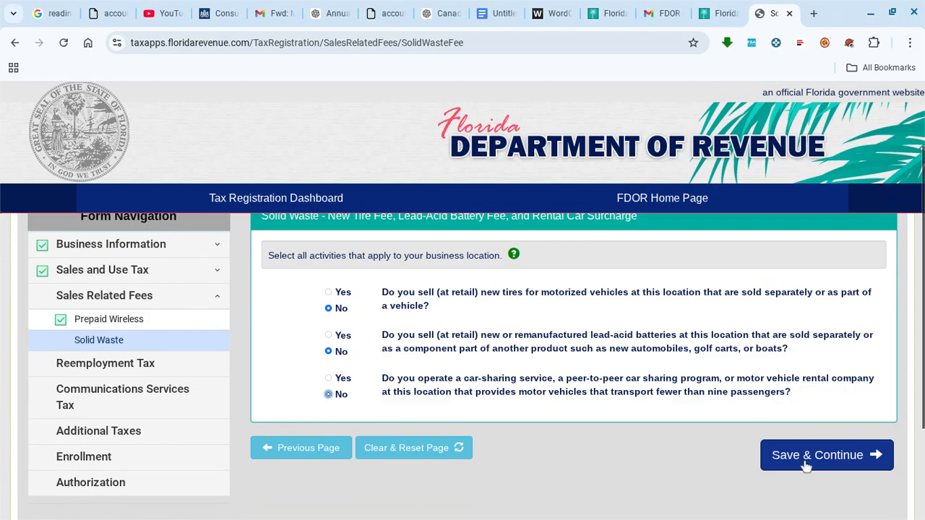
left_click(806, 466)
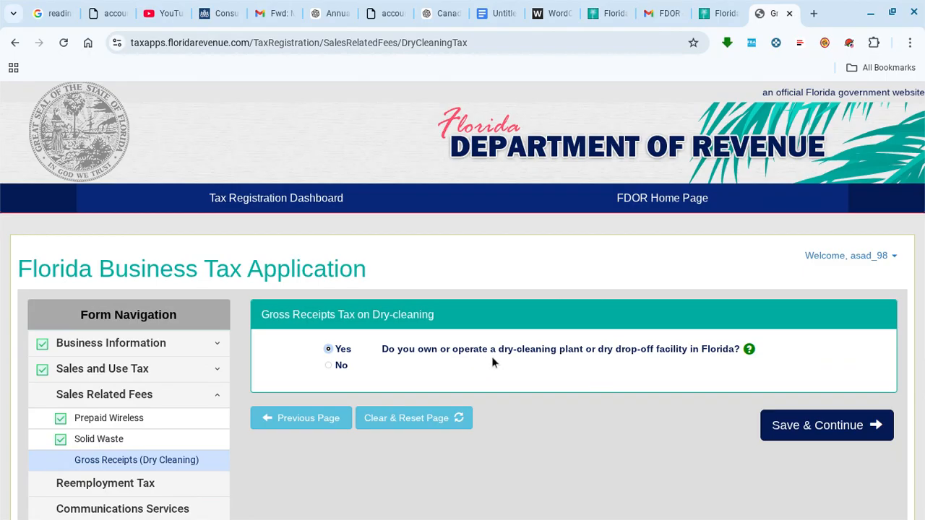
- Answer No to owning a dry-cleaning facility and save
left_click(328, 366)
left_click(769, 424)
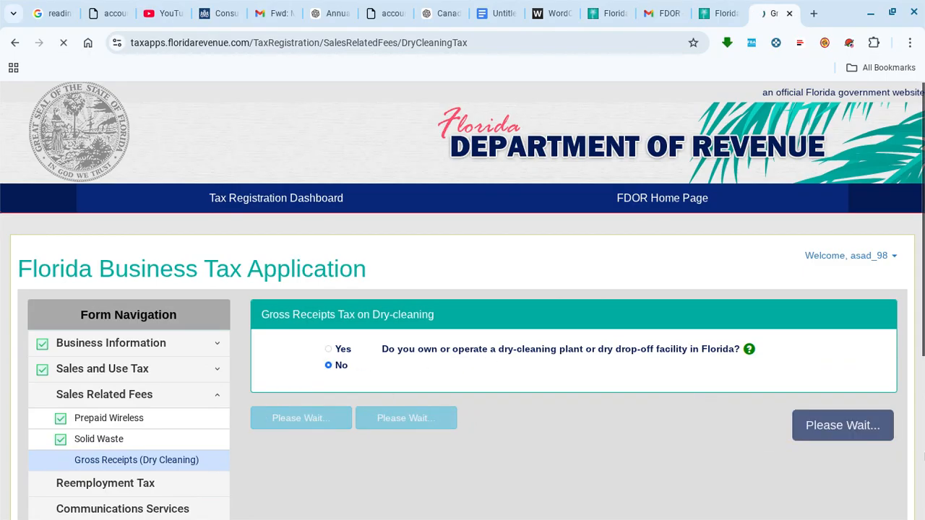
scroll(652, 429, "down", 2)
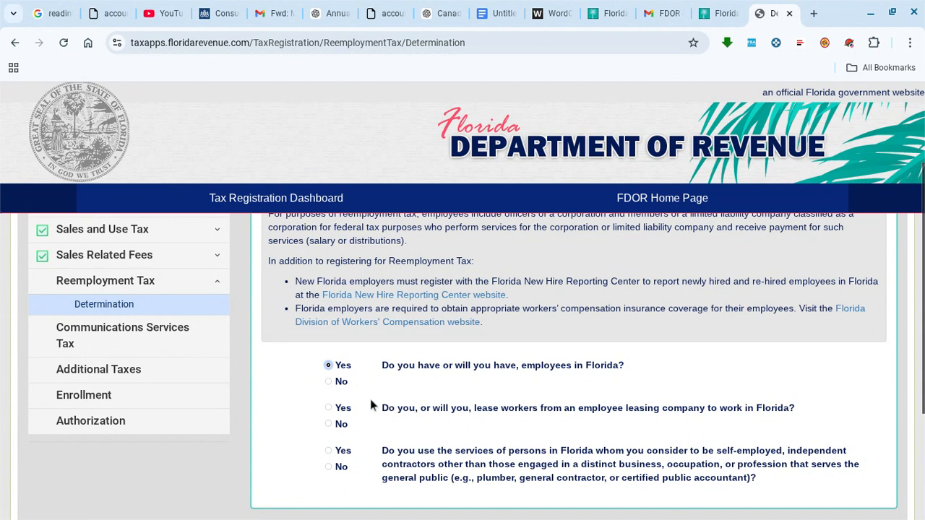
- Answer No to Florida employees, leased workers and independent contractors, then save Reemployment Tax
left_click(329, 382)
scroll(414, 390, "down", 1)
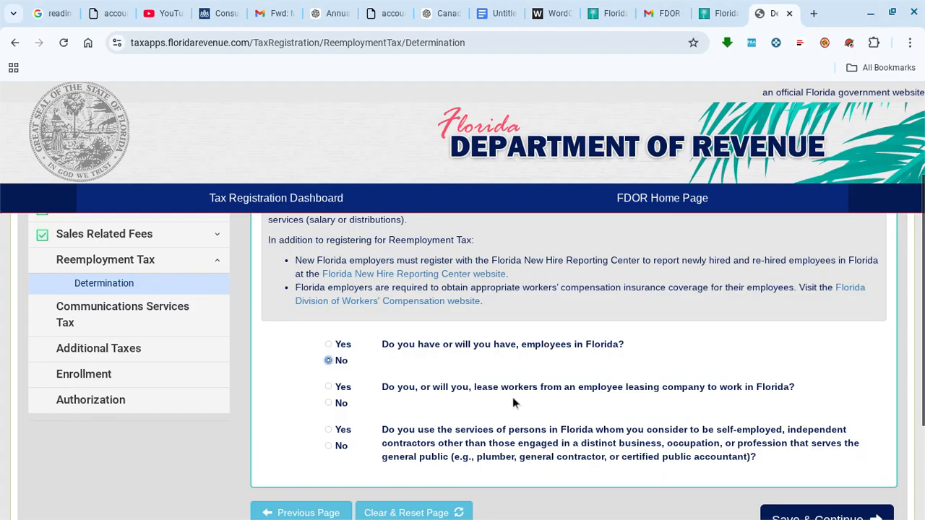
left_click(334, 406)
left_click(330, 446)
scroll(550, 361, "down", 3)
left_click(795, 418)
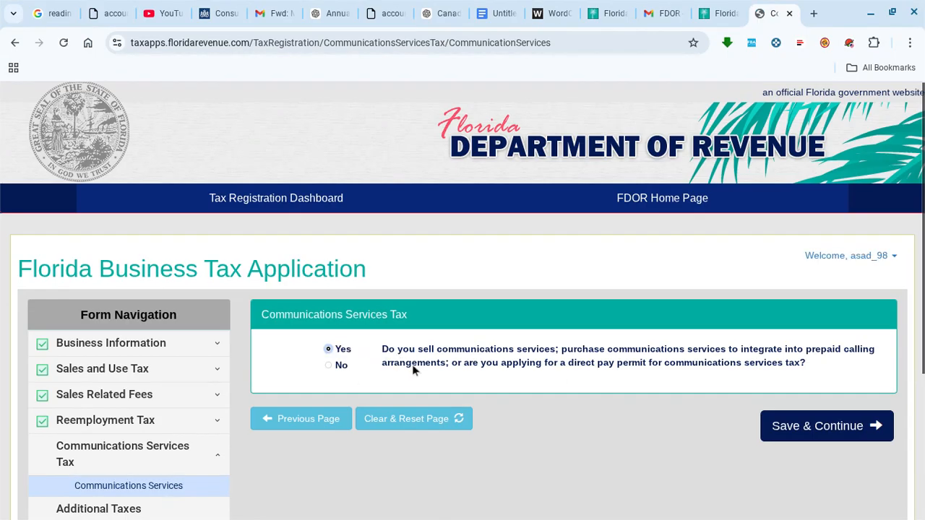
- Answer No to selling communications services and to the direct pay permit, saving each page
left_click(330, 370)
left_click(809, 425)
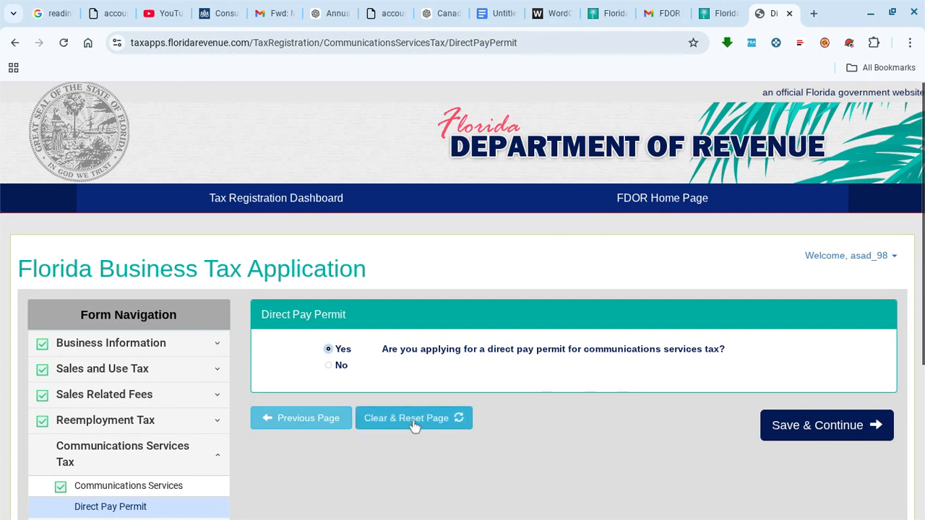
left_click(330, 366)
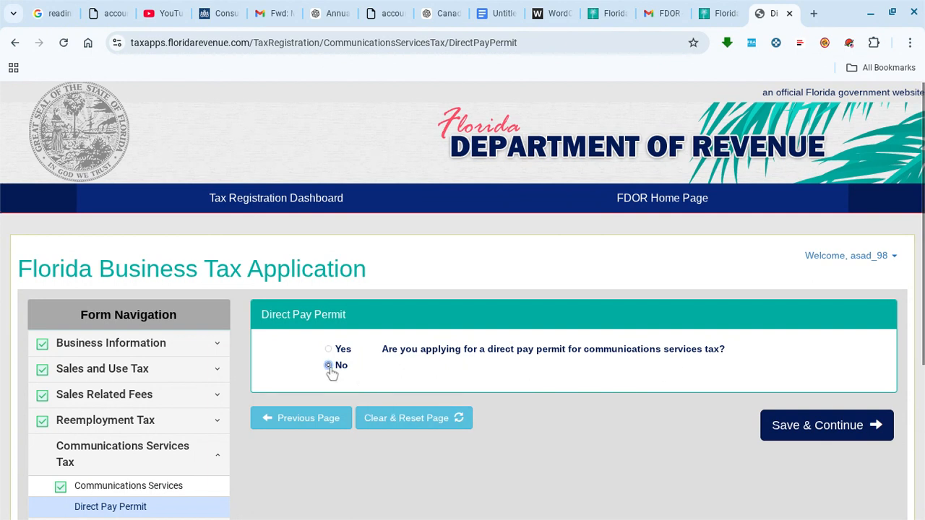
left_click(806, 430)
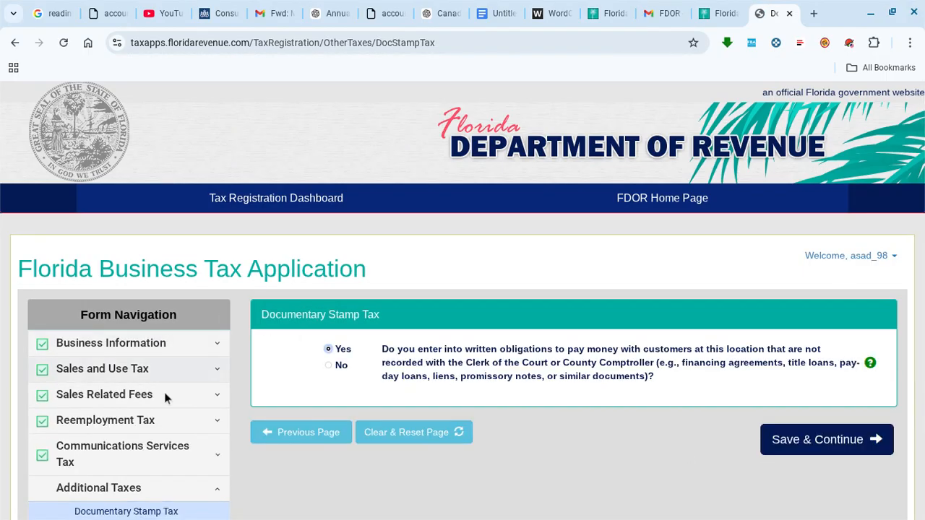
- Answer No on the Documentary Stamp, Gross Receipts and Severance tax pages, saving each
left_click(329, 365)
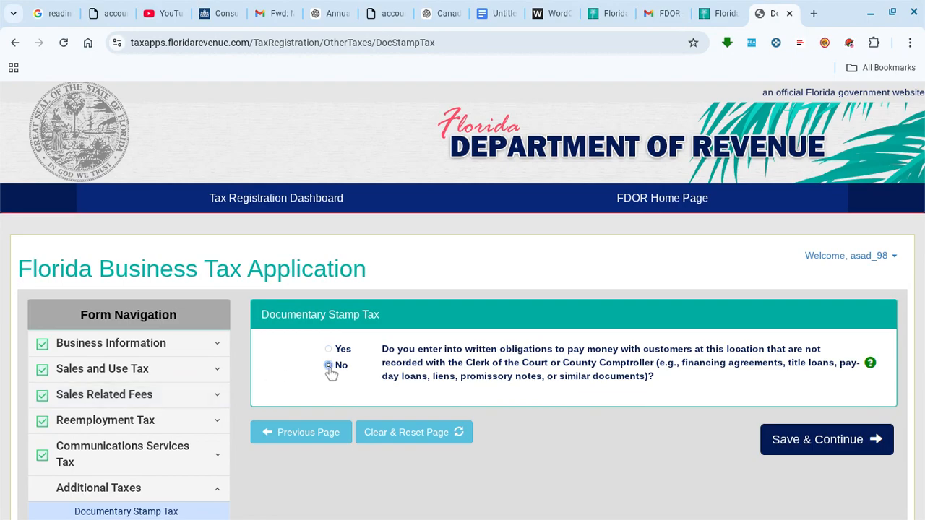
left_click(798, 440)
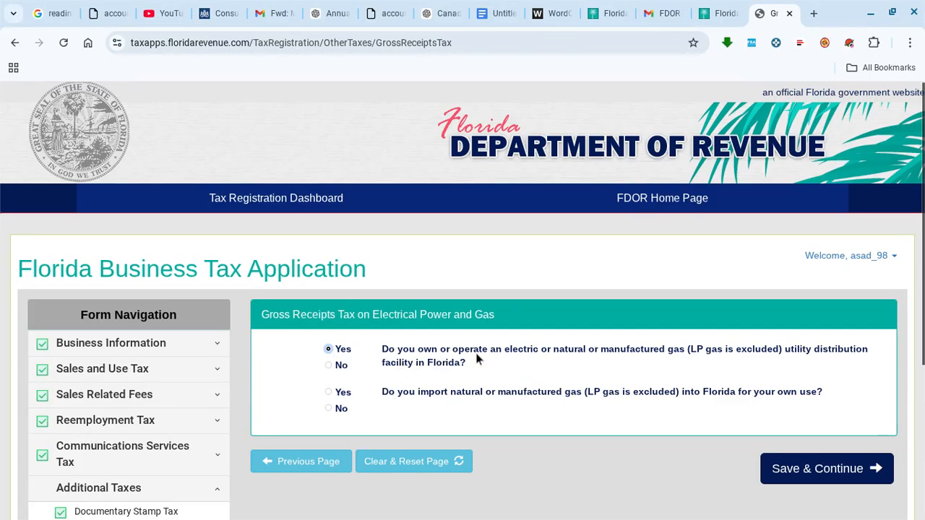
left_click(329, 366)
left_click(329, 409)
left_click(776, 466)
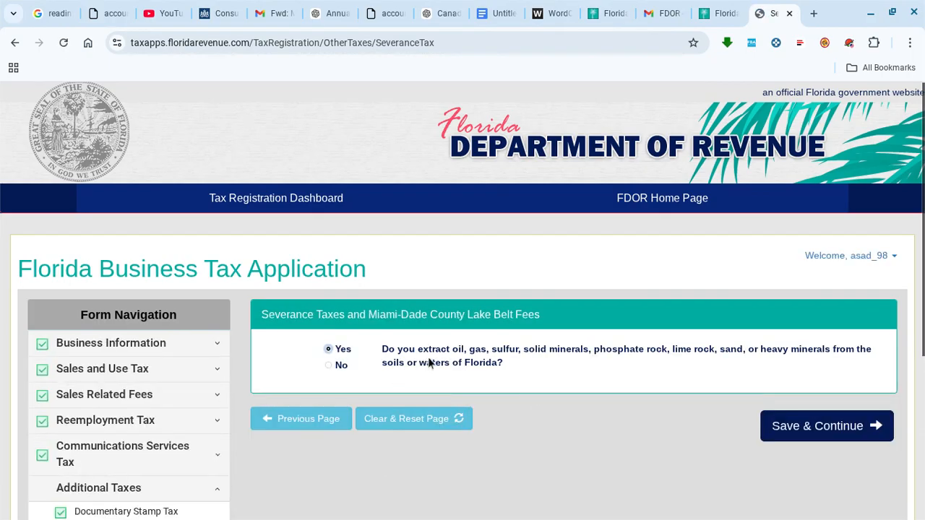
left_click(332, 370)
left_click(780, 436)
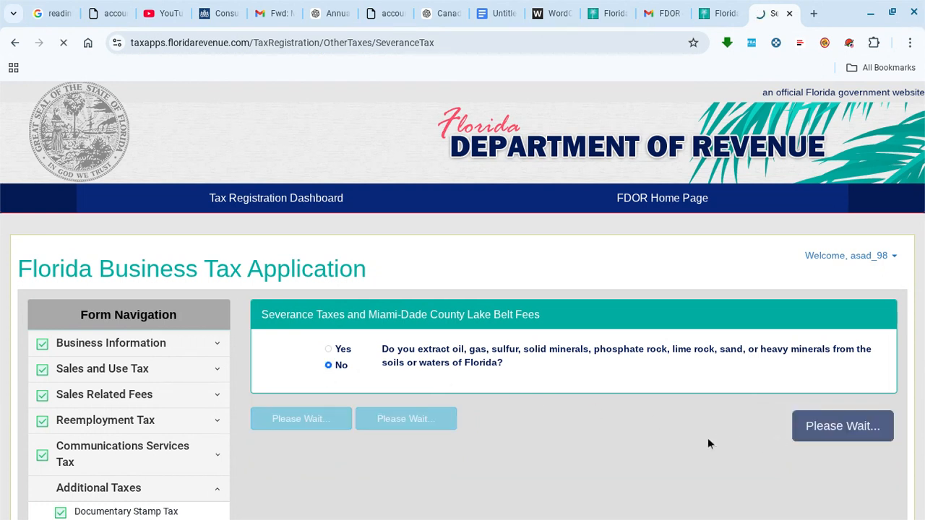
- Choose Yes to electronic filing, without enrolling, and save the enrollment choice
scroll(708, 439, "down", 3)
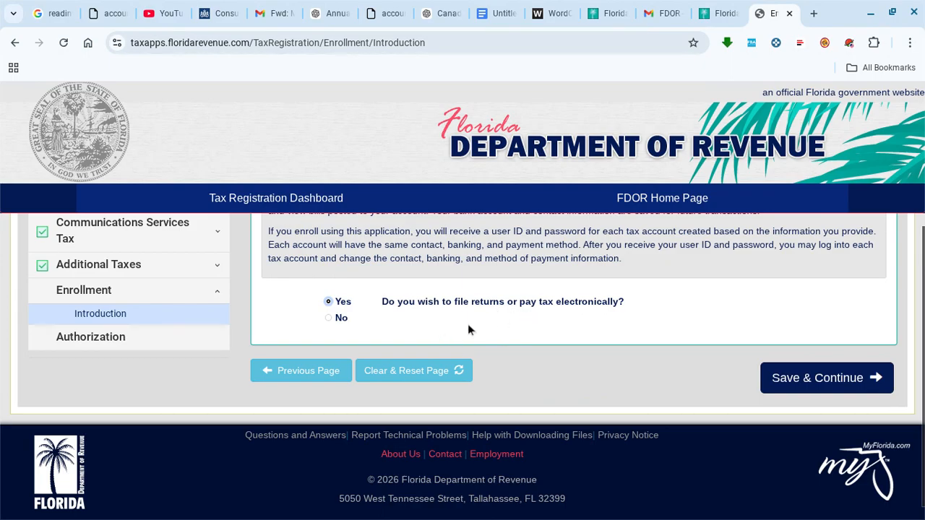
left_click(328, 302)
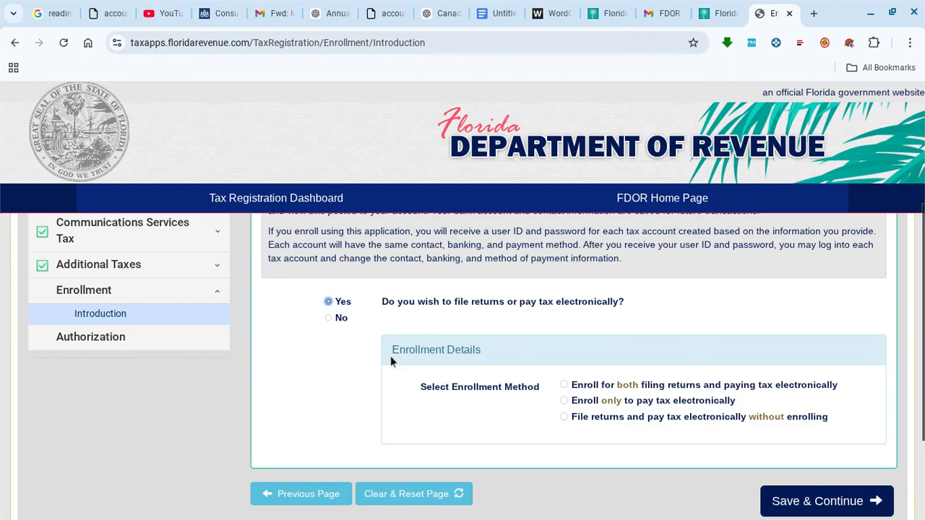
scroll(390, 361, "down", 1)
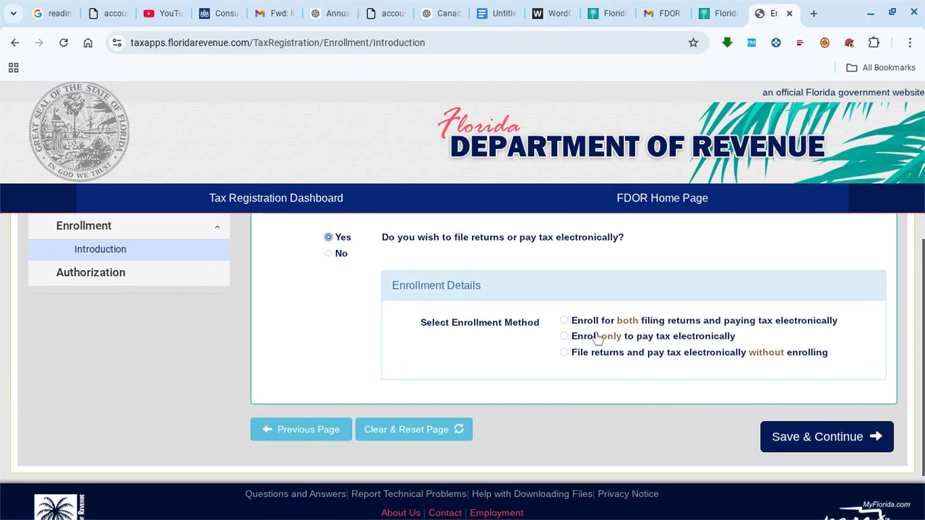
left_click(564, 353)
scroll(722, 397, "down", 1)
left_click(866, 417)
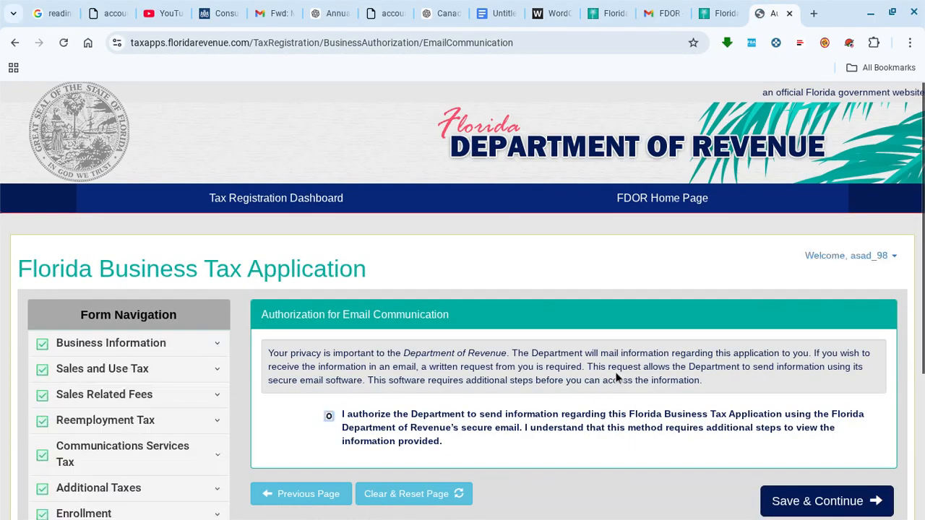
- Authorize email communication and enter the contact's first and last name
left_click(329, 416)
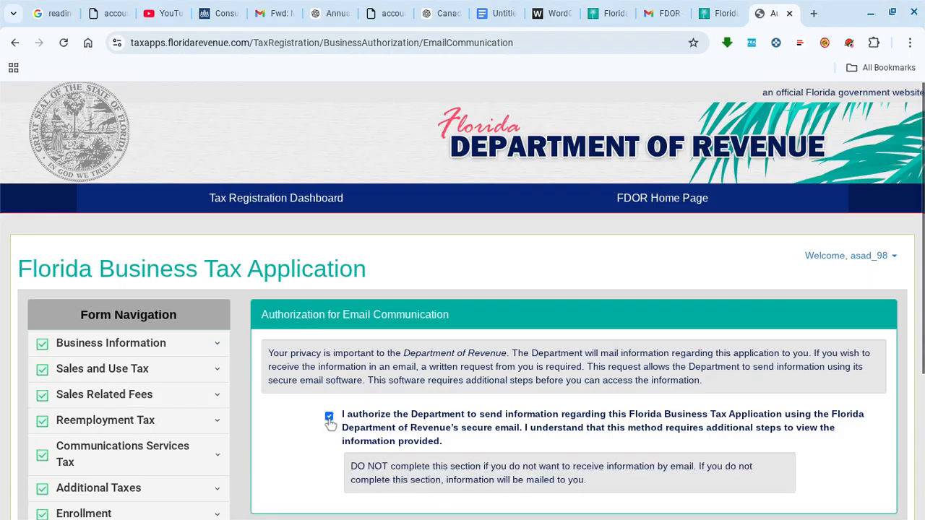
scroll(483, 391, "down", 2)
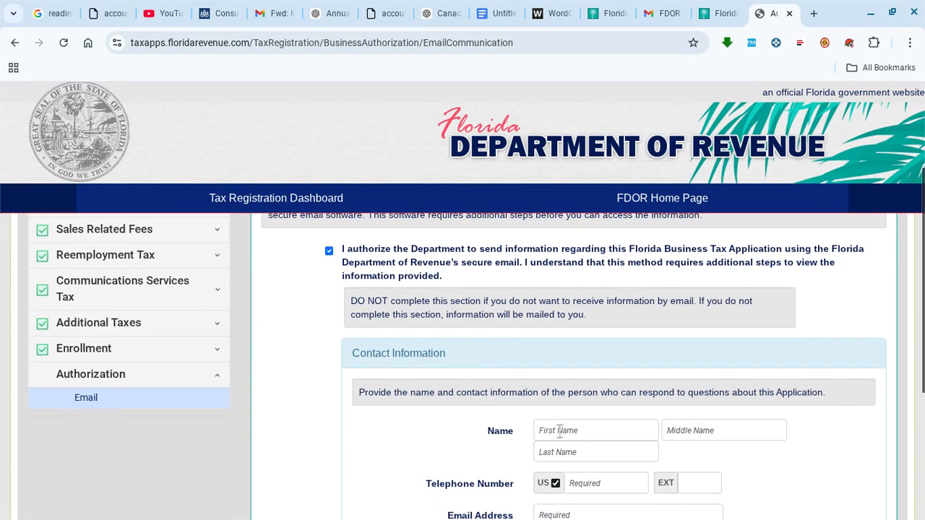
left_click(560, 431)
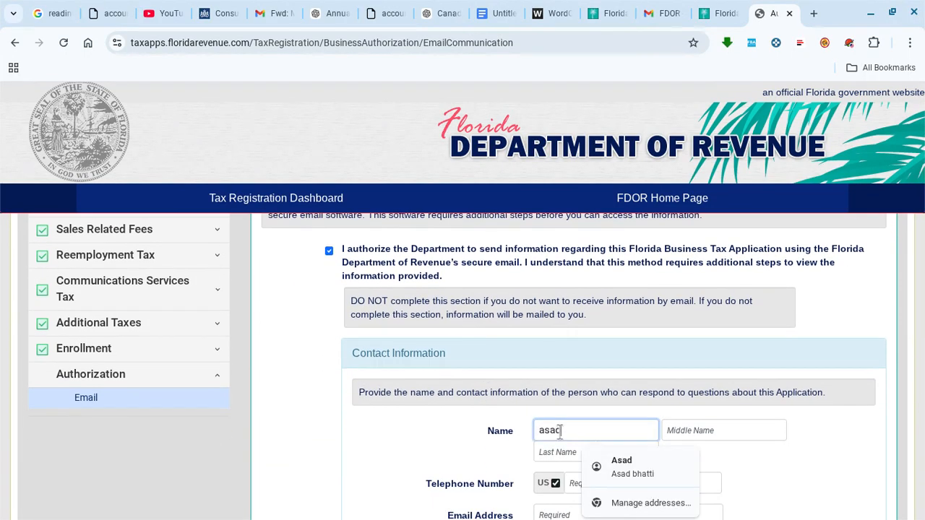
left_click(541, 456)
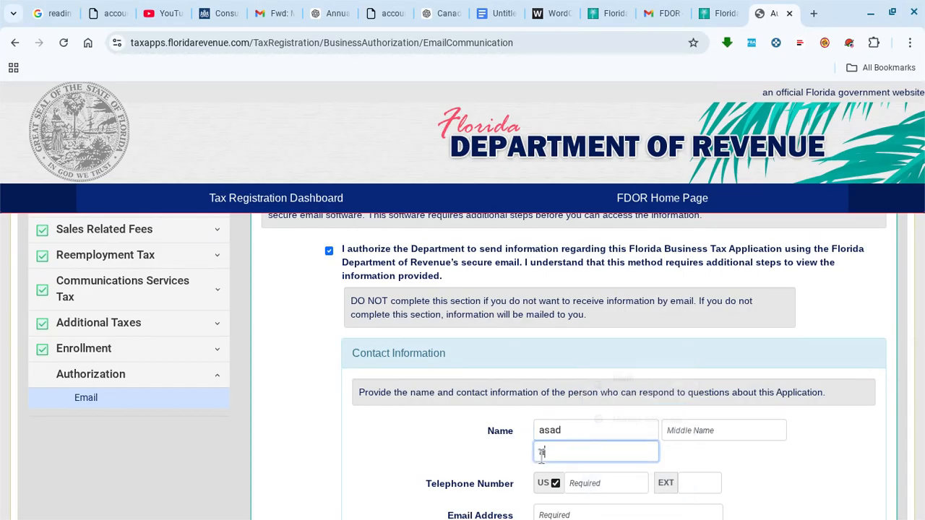
- Accept the suggested contact phone, enter the contact's e-mail address, and save
scroll(587, 453, "down", 1)
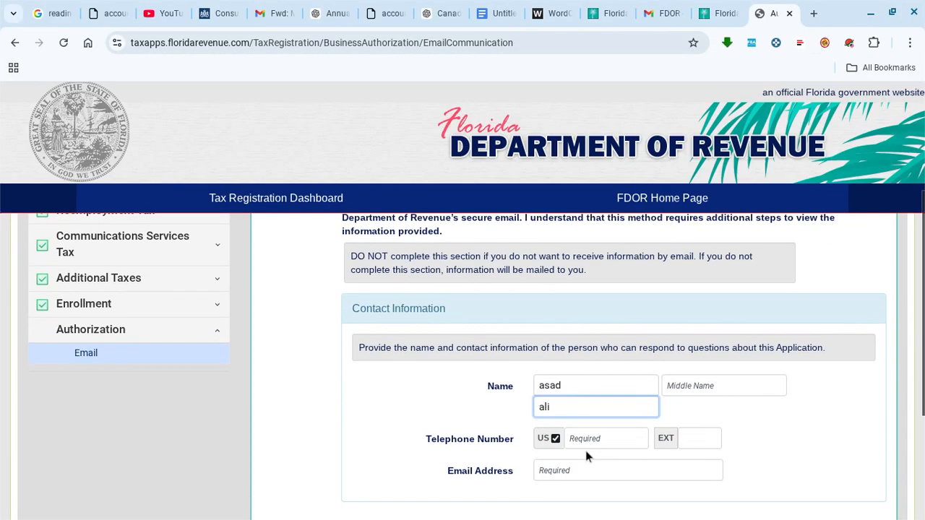
left_click(583, 437)
left_click(629, 367)
scroll(765, 416, "down", 1)
left_click(602, 410)
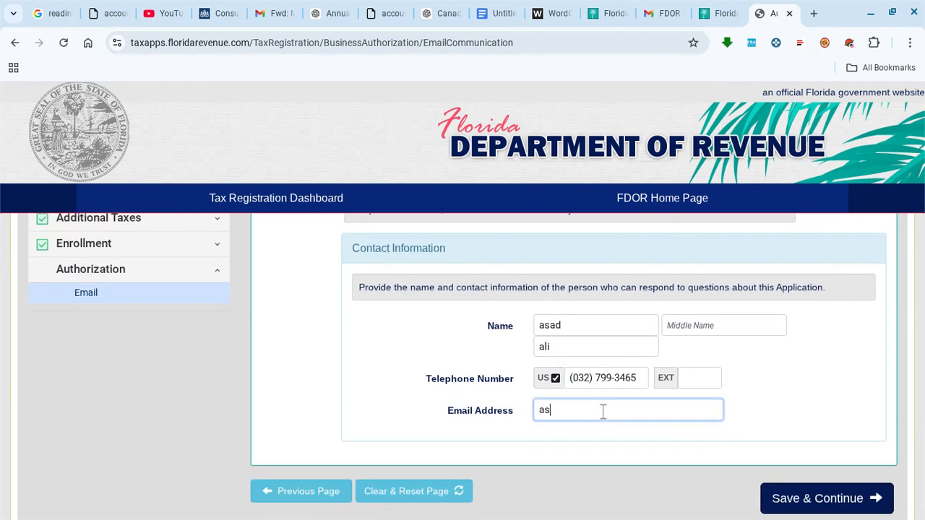
left_click(809, 471)
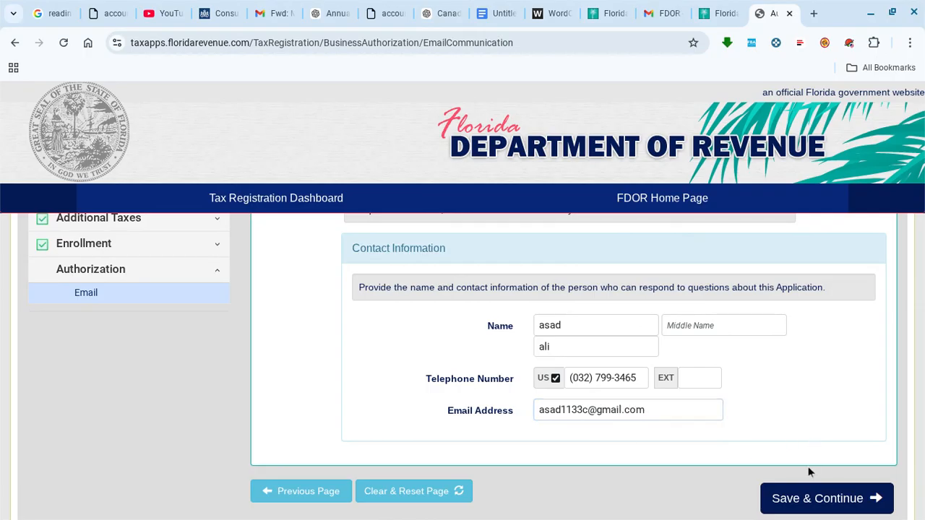
left_click(812, 501)
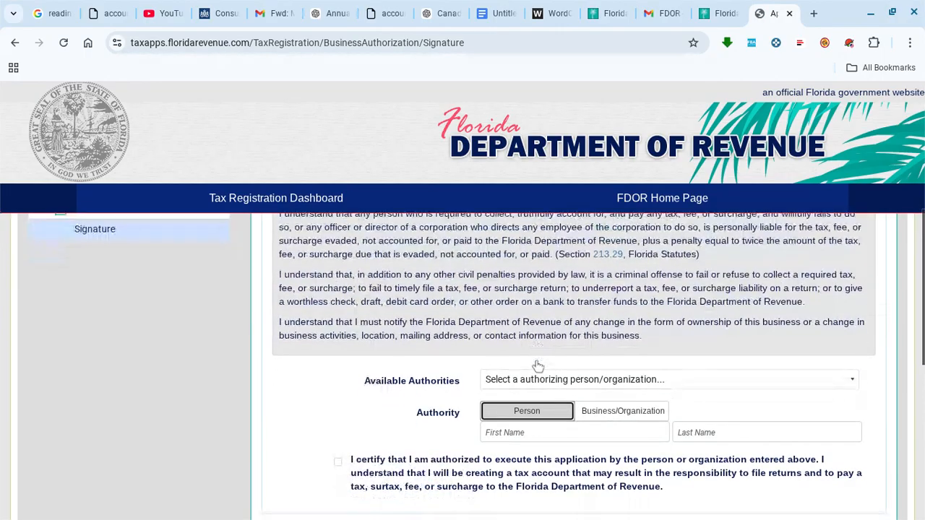
- Choose the applicant from Available Authorities and certify authority to execute the application
left_click(542, 379)
left_click(510, 416)
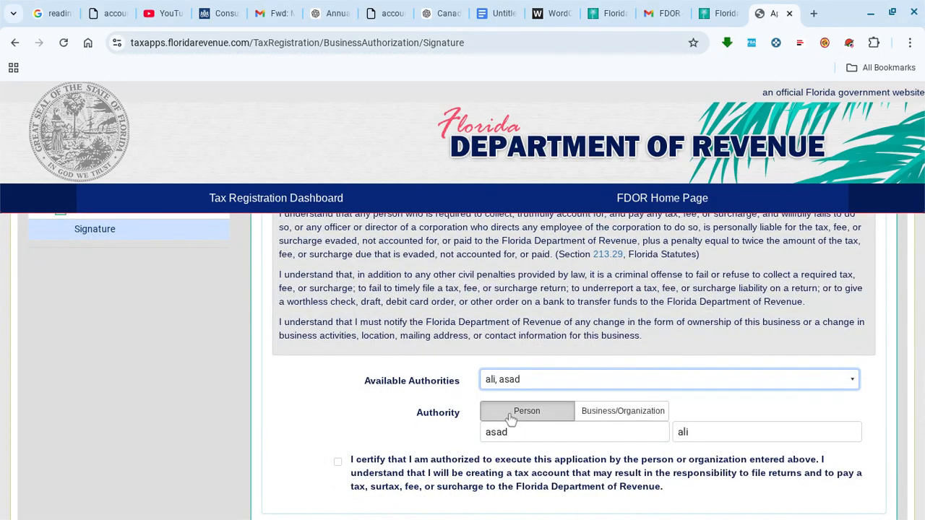
scroll(392, 403, "down", 1)
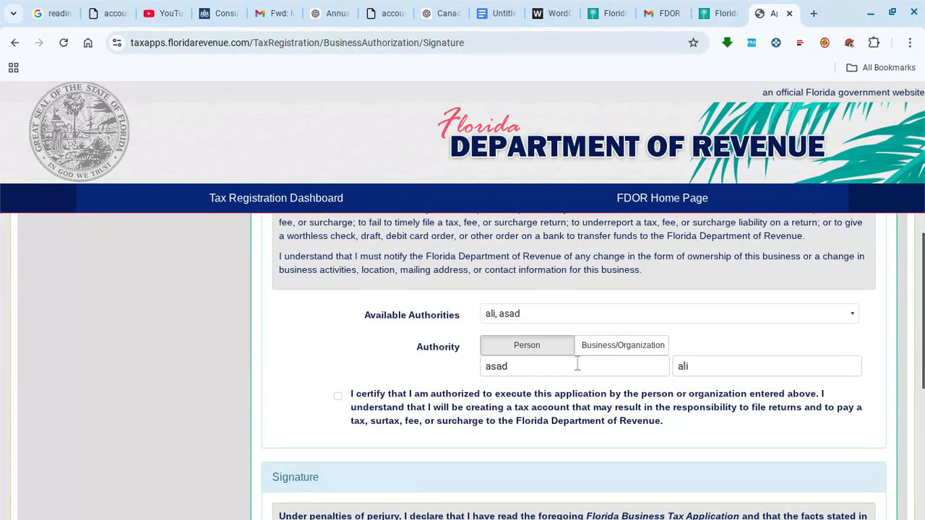
scroll(576, 364, "down", 1)
left_click(337, 344)
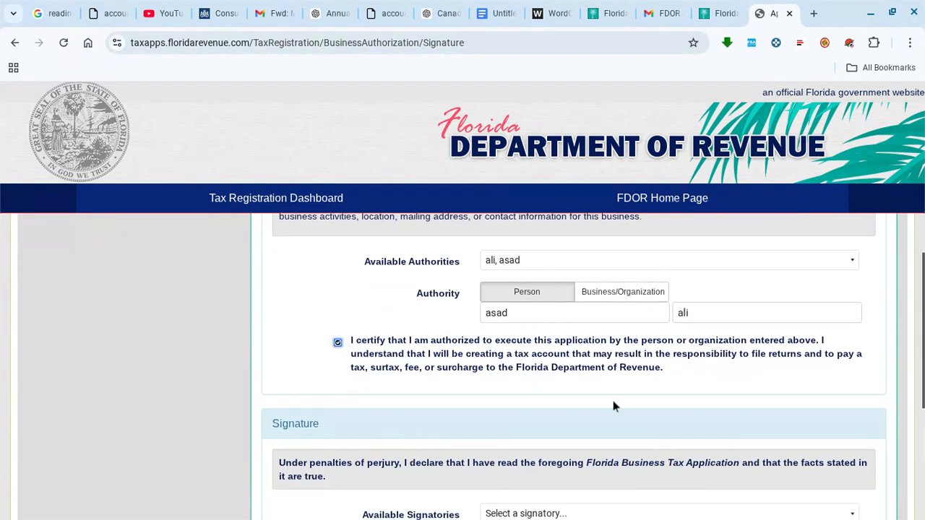
- Choose the applicant as signatory so the Director's name and date appear
scroll(687, 404, "down", 2)
left_click(577, 369)
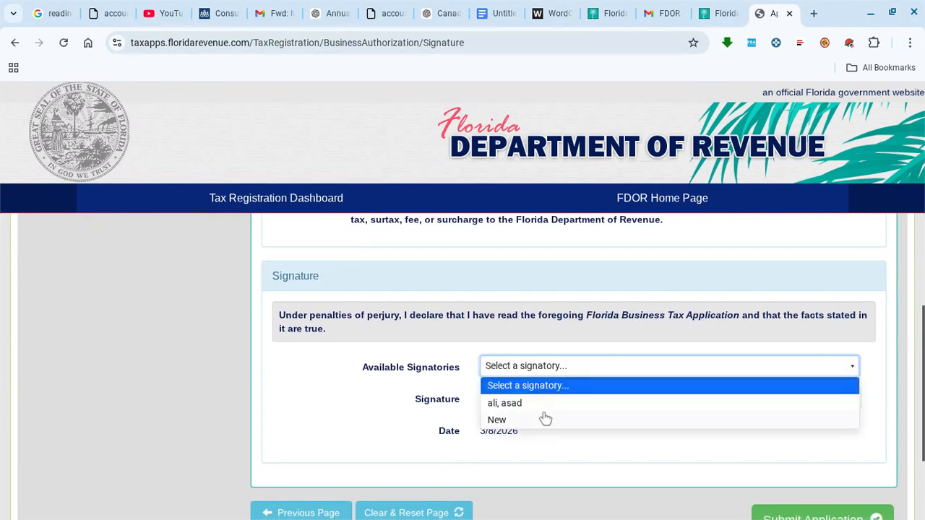
left_click(537, 404)
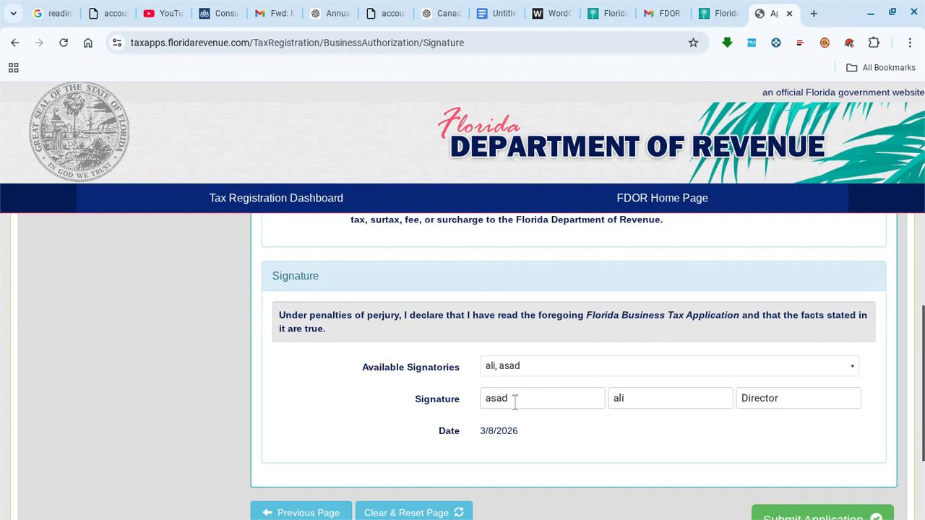
scroll(506, 426, "down", 2)
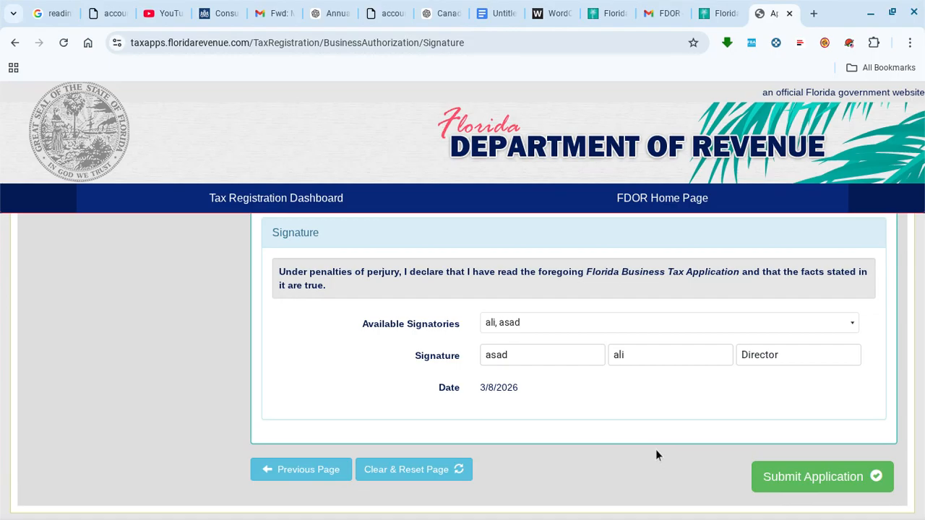
mouse_move(699, 519)
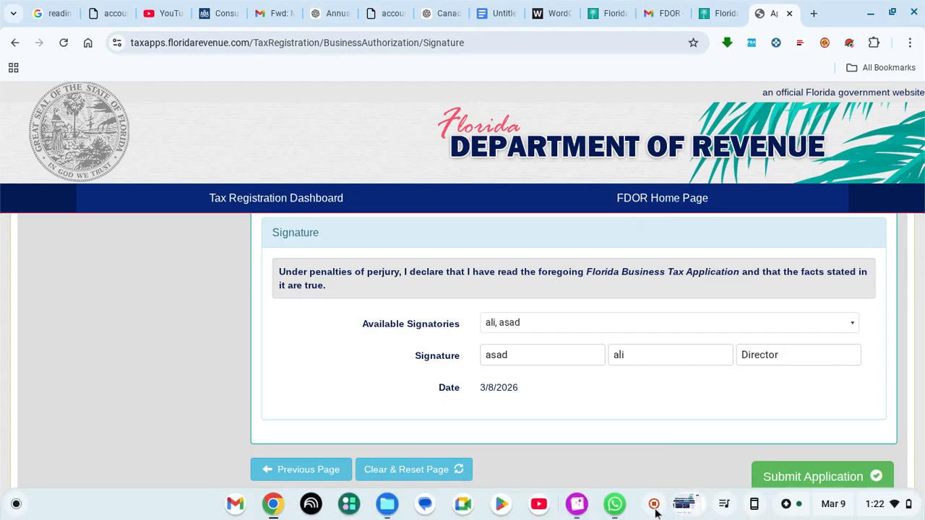